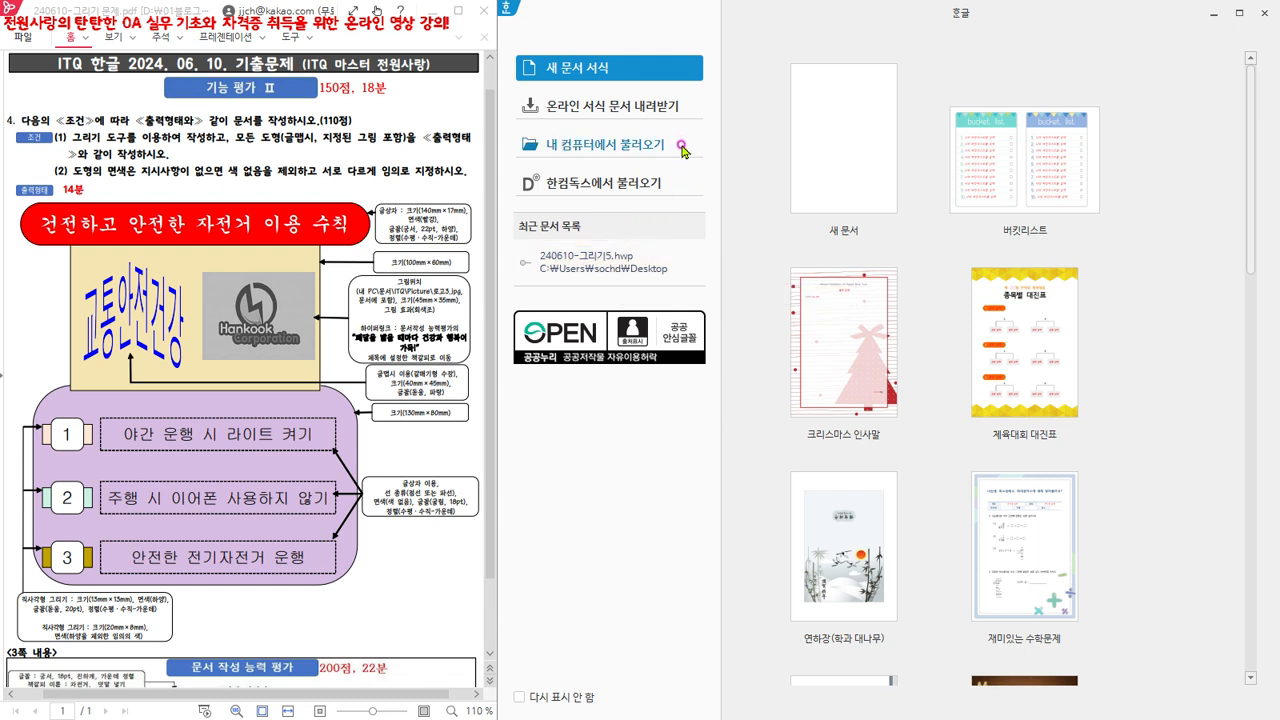
# - Open the document 240610-그리기5.hwp from the desktop (바탕 화면) folder
pyautogui.click(655, 148)
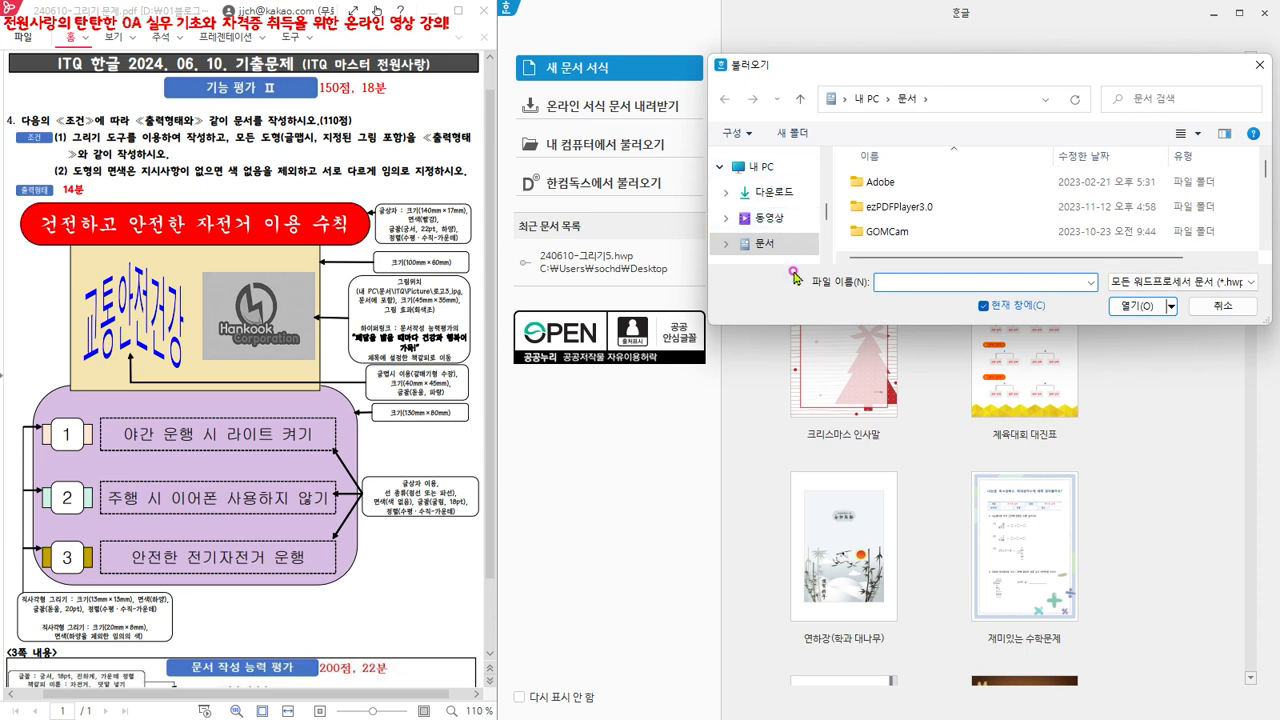
pyautogui.scroll(-1, 790, 255)
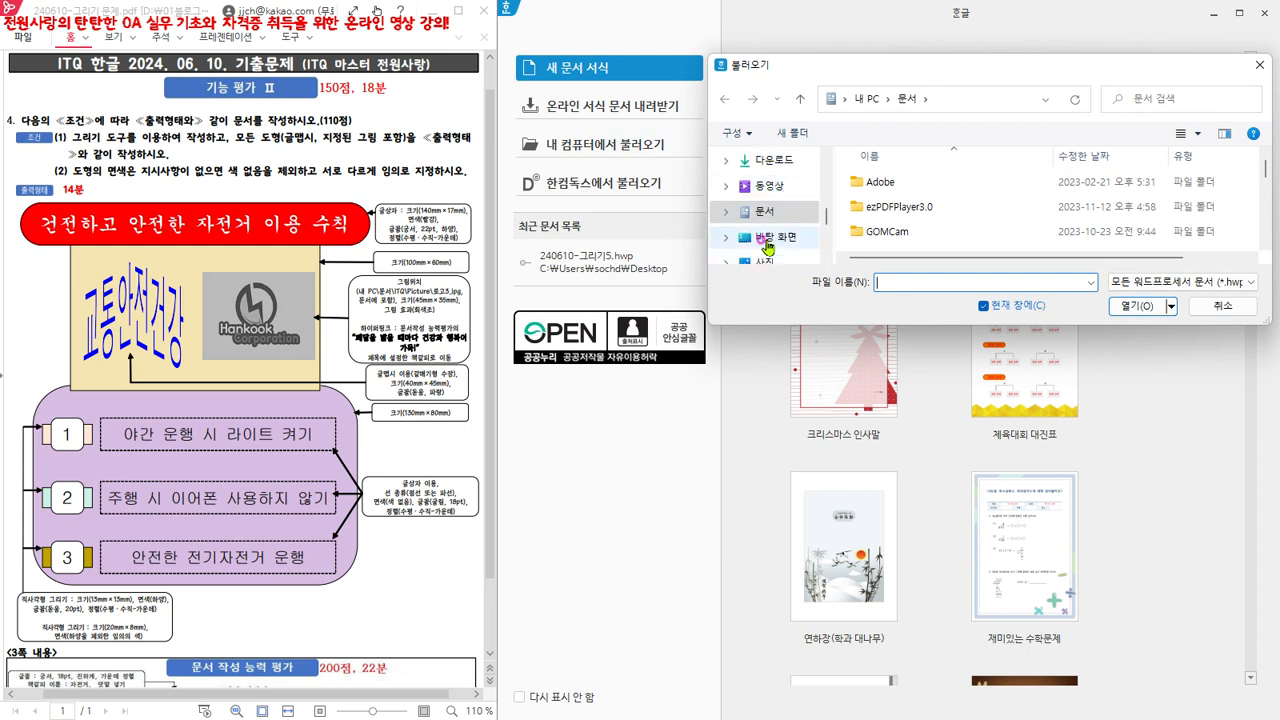
pyautogui.click(776, 244)
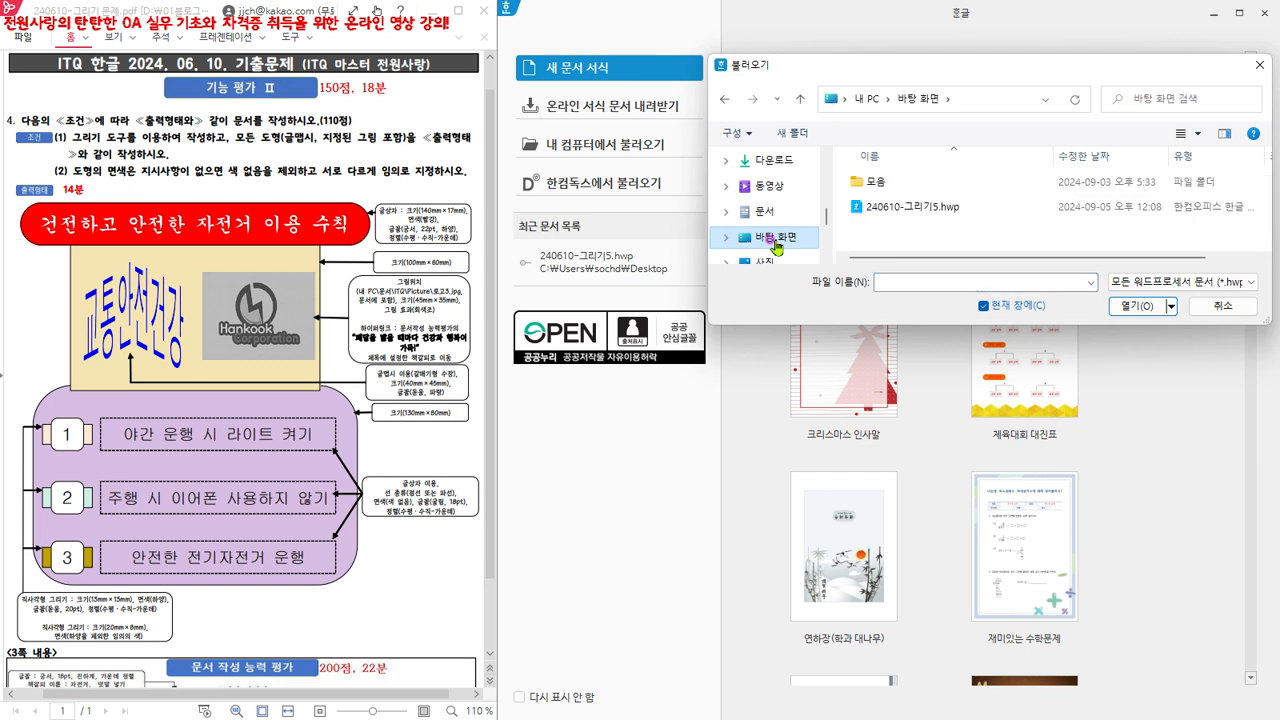
pyautogui.click(928, 208)
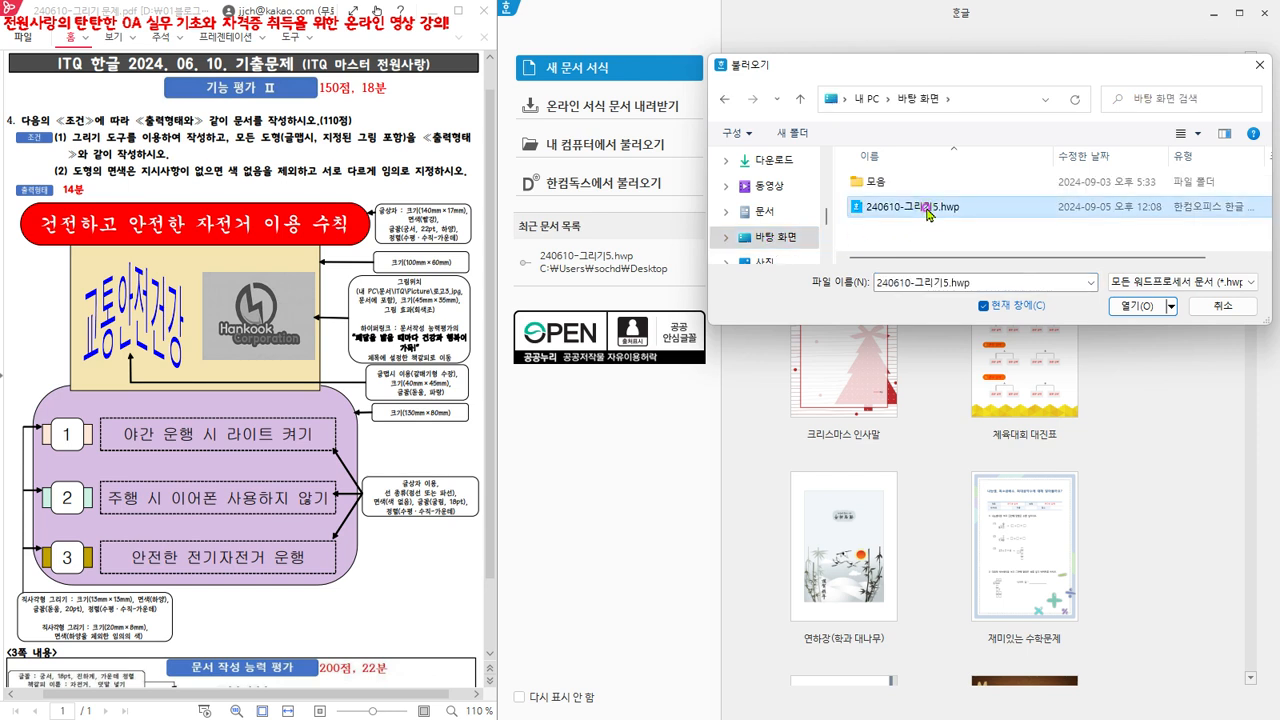
pyautogui.click(1134, 306)
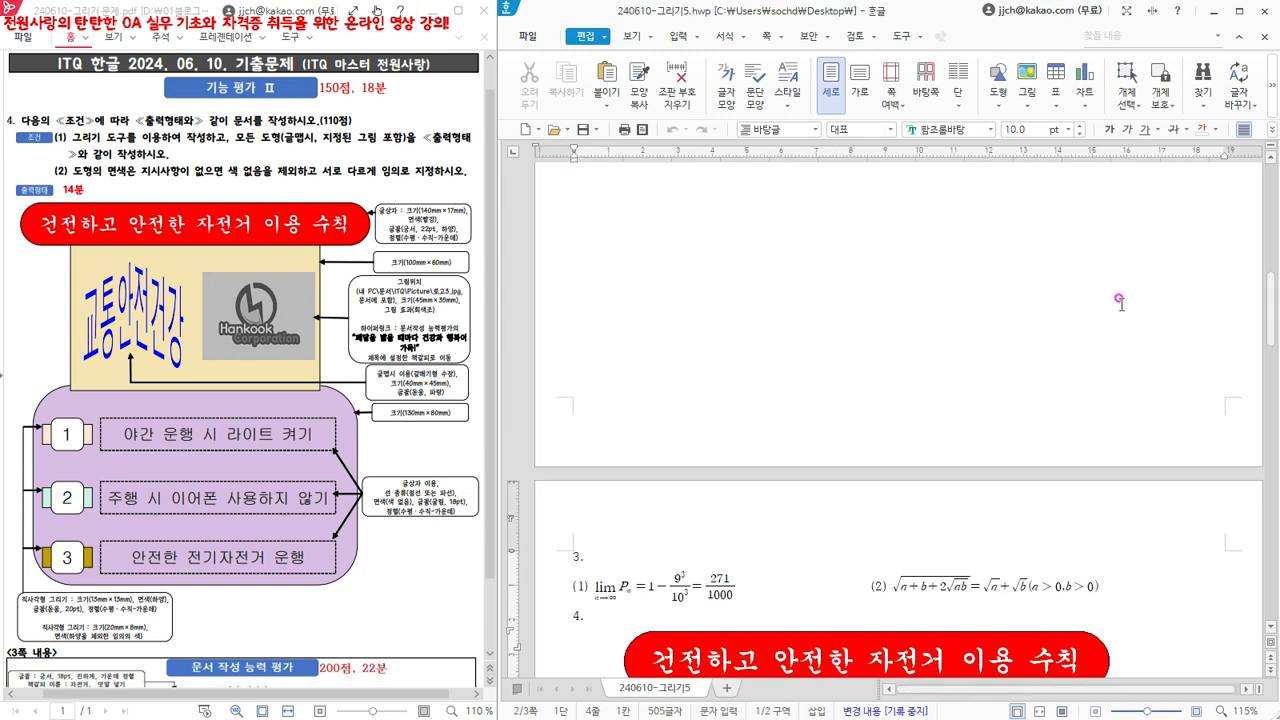
# - Draw a 30 × 30 mm rectangle in the upper-left part of the large purple rounded box under item 4
pyautogui.scroll(-5, 577, 210)
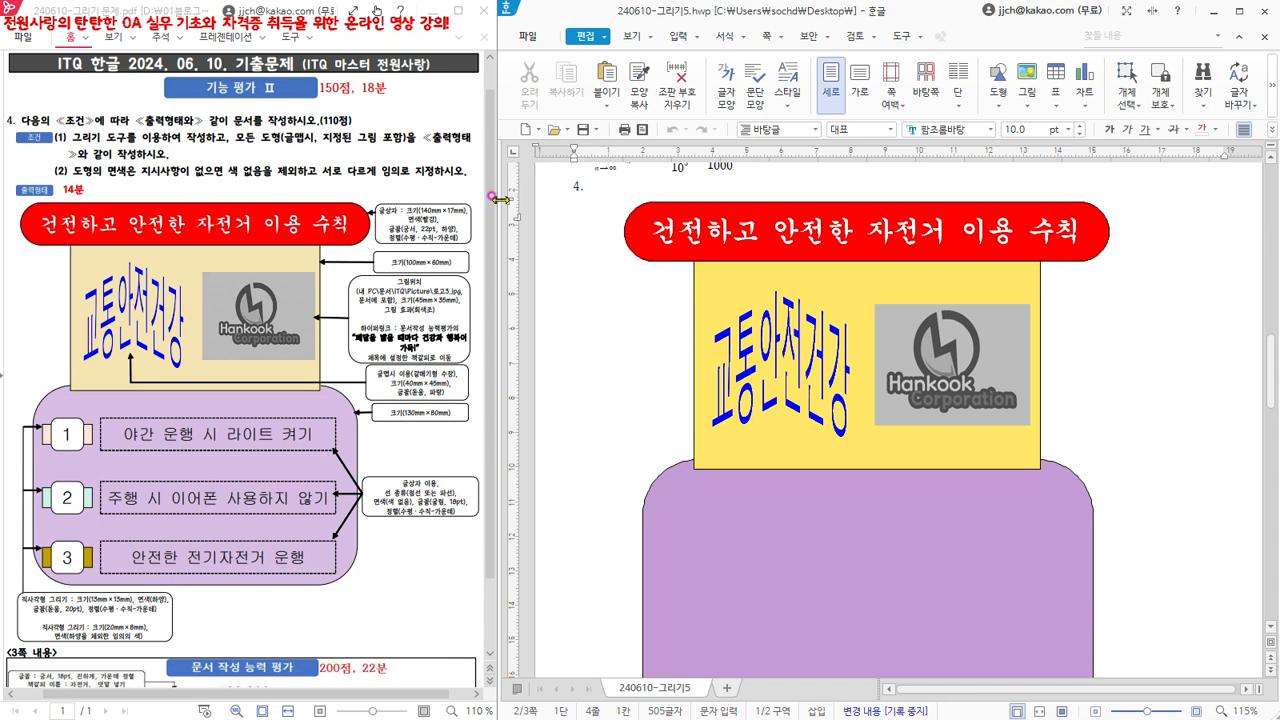
pyautogui.click(675, 37)
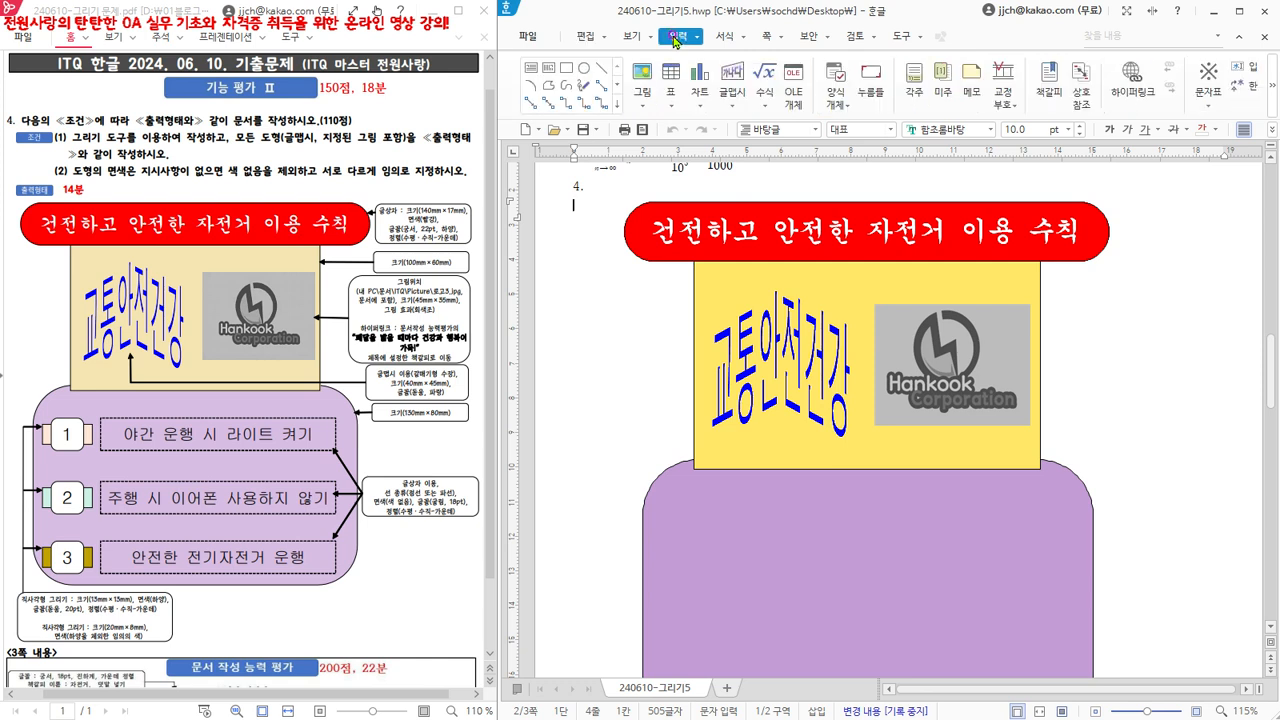
pyautogui.click(565, 69)
pyautogui.click(653, 513)
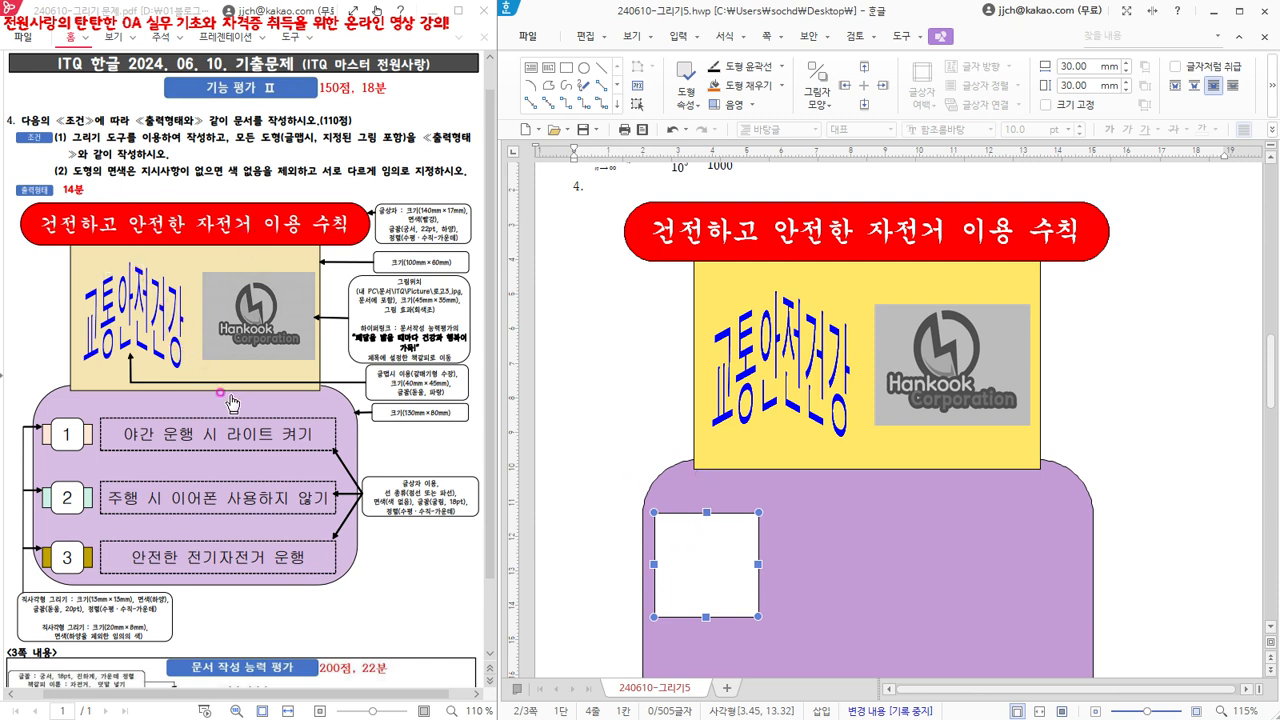
# - Set the new rectangle's width to 20 mm and height to 8 mm, and lock its size (크기 고정)
pyautogui.doubleClick(709, 565)
pyautogui.moveTo(799, 107); pyautogui.dragTo(940, 160)
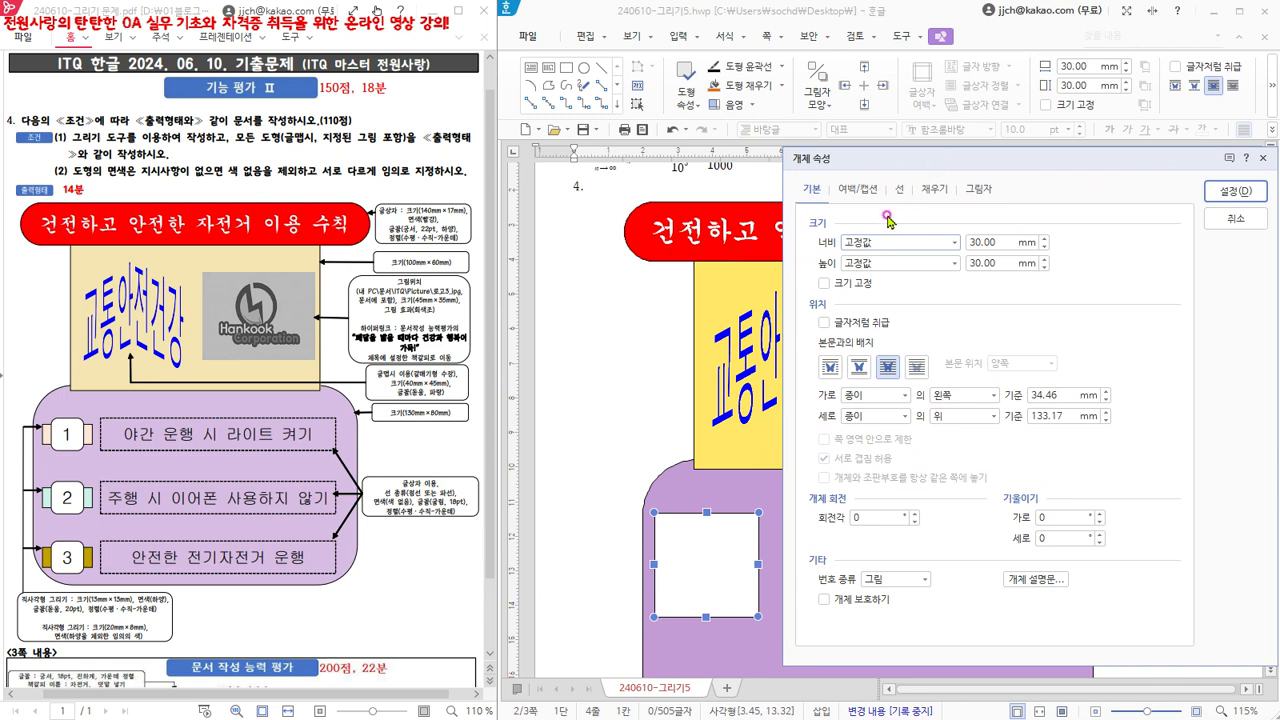
pyautogui.click(1004, 241)
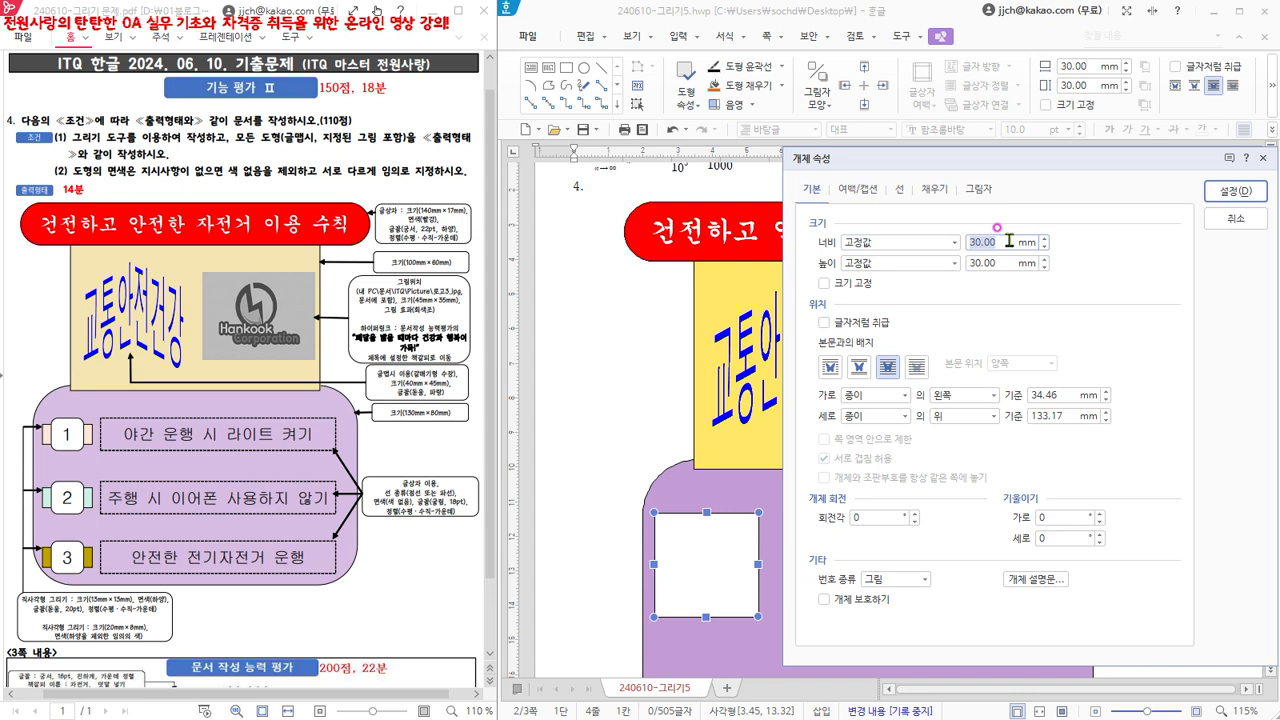
pyautogui.write('20')
pyautogui.click(998, 263)
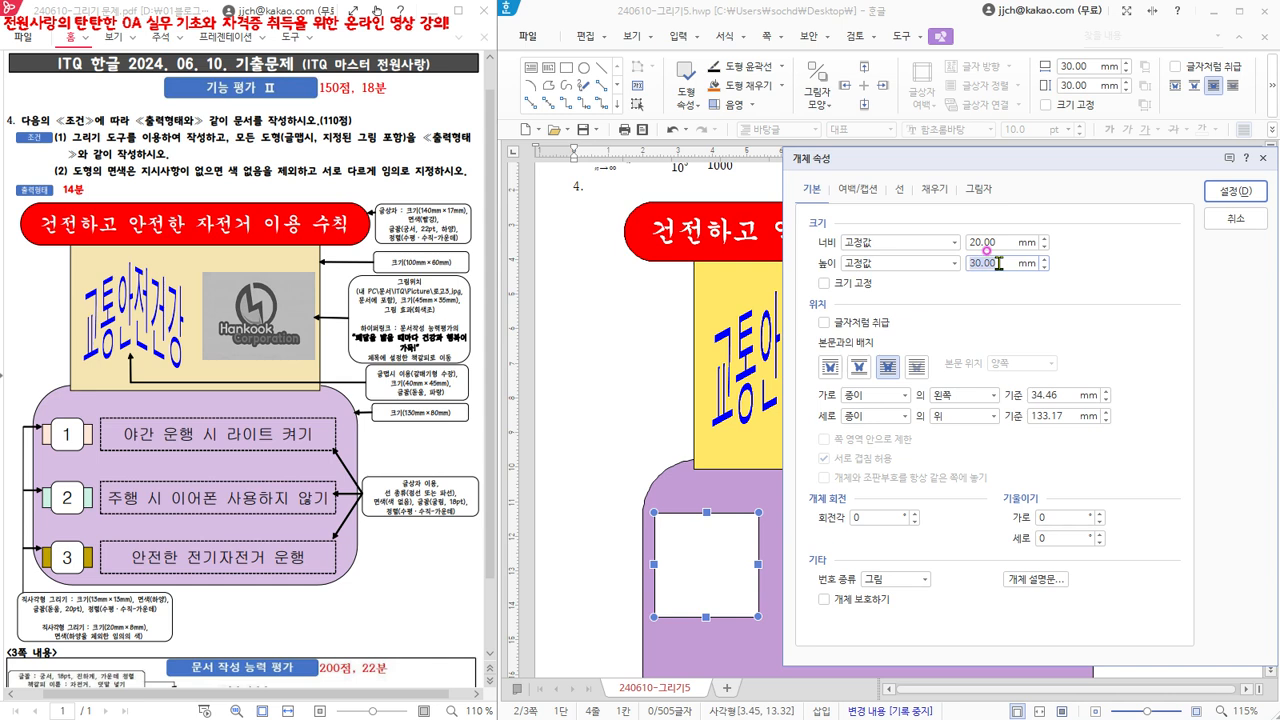
pyautogui.write('8')
pyautogui.click(824, 283)
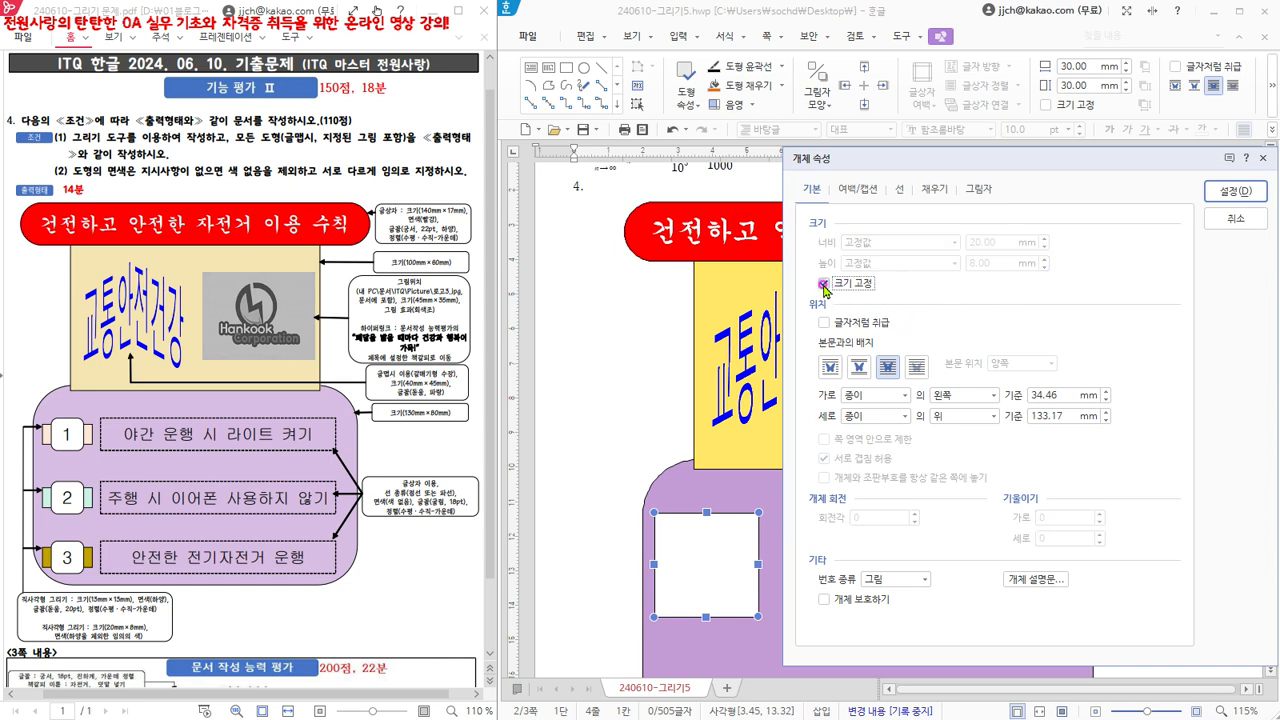
pyautogui.click(888, 369)
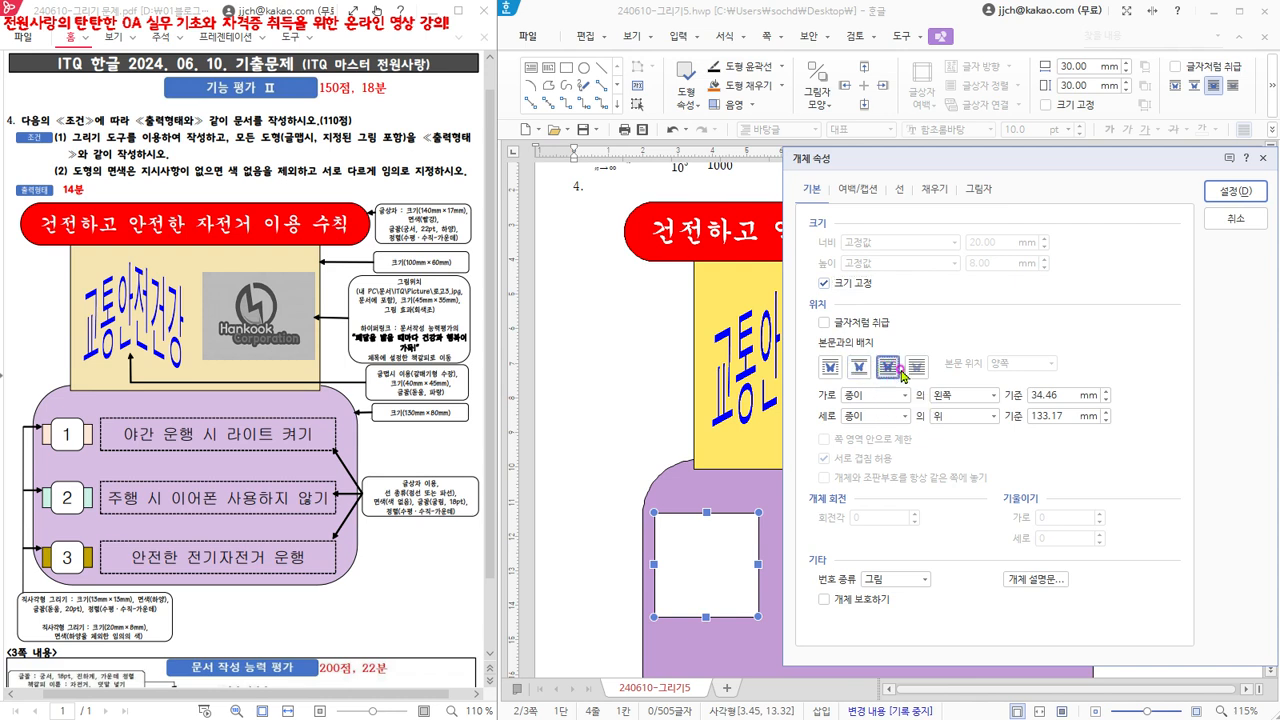
# - Fill the 20 × 8 mm rectangle with light beige and apply its object properties
pyautogui.click(902, 190)
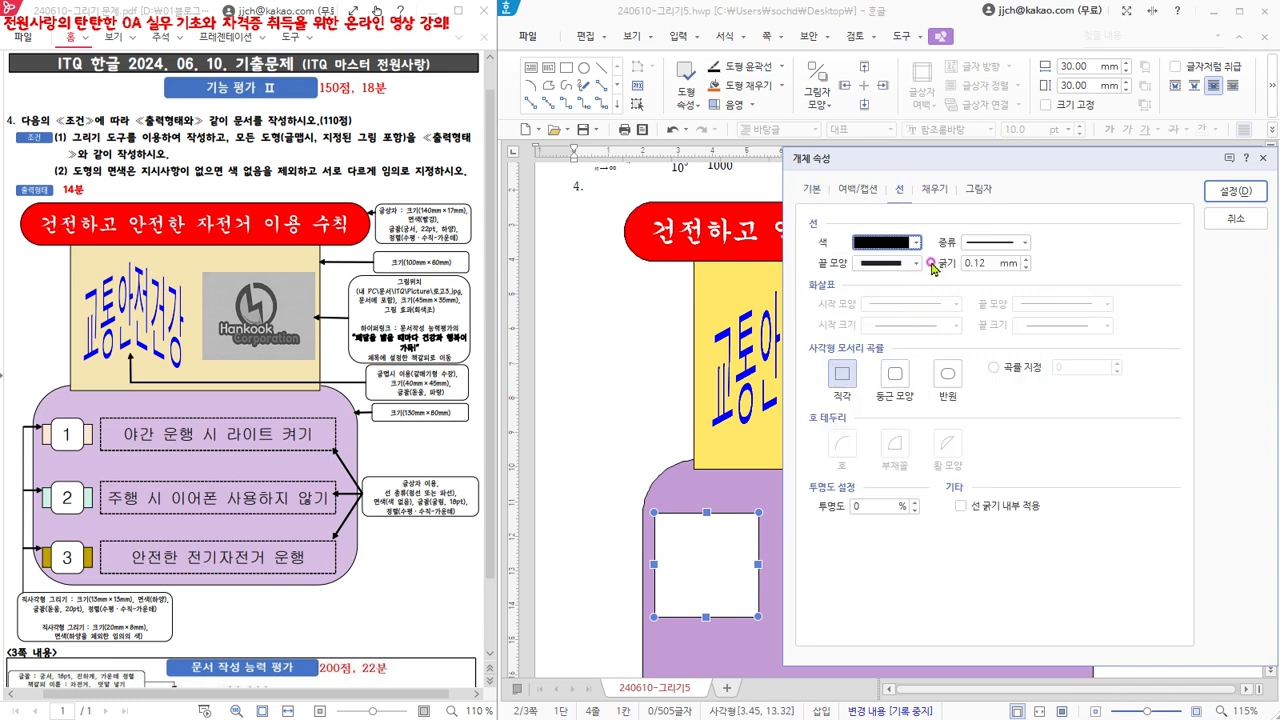
pyautogui.click(938, 190)
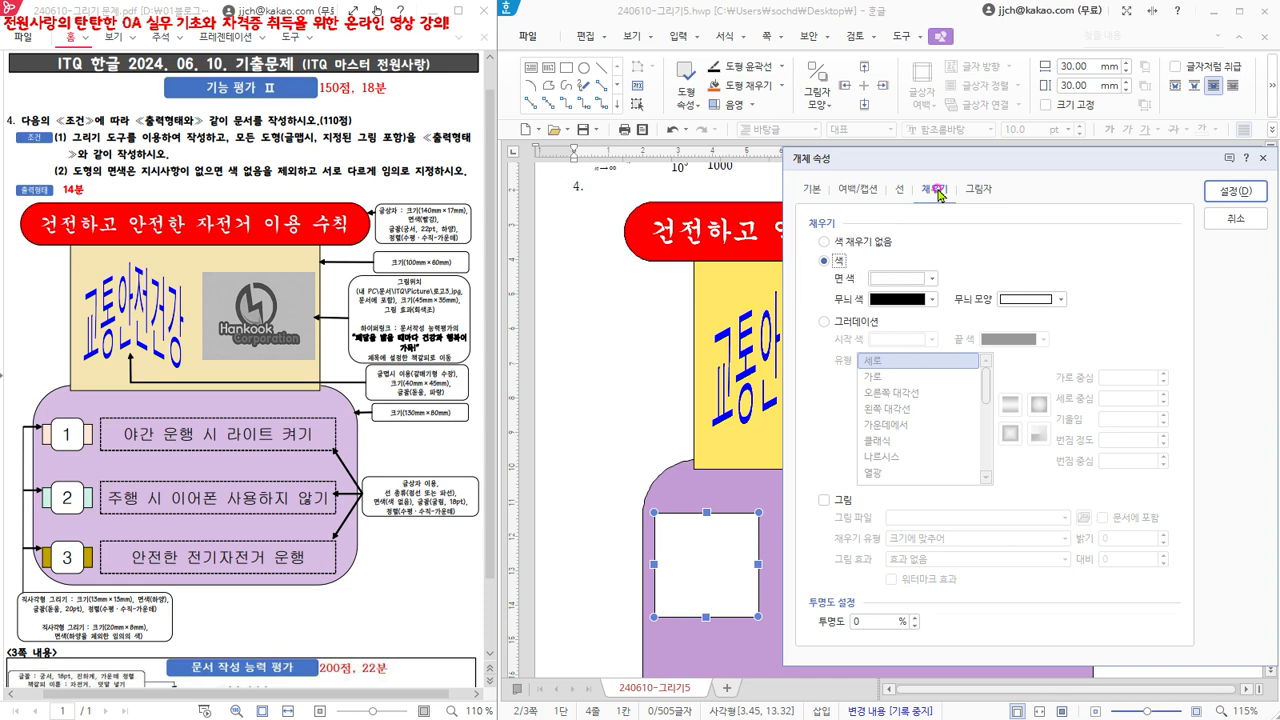
pyautogui.click(895, 279)
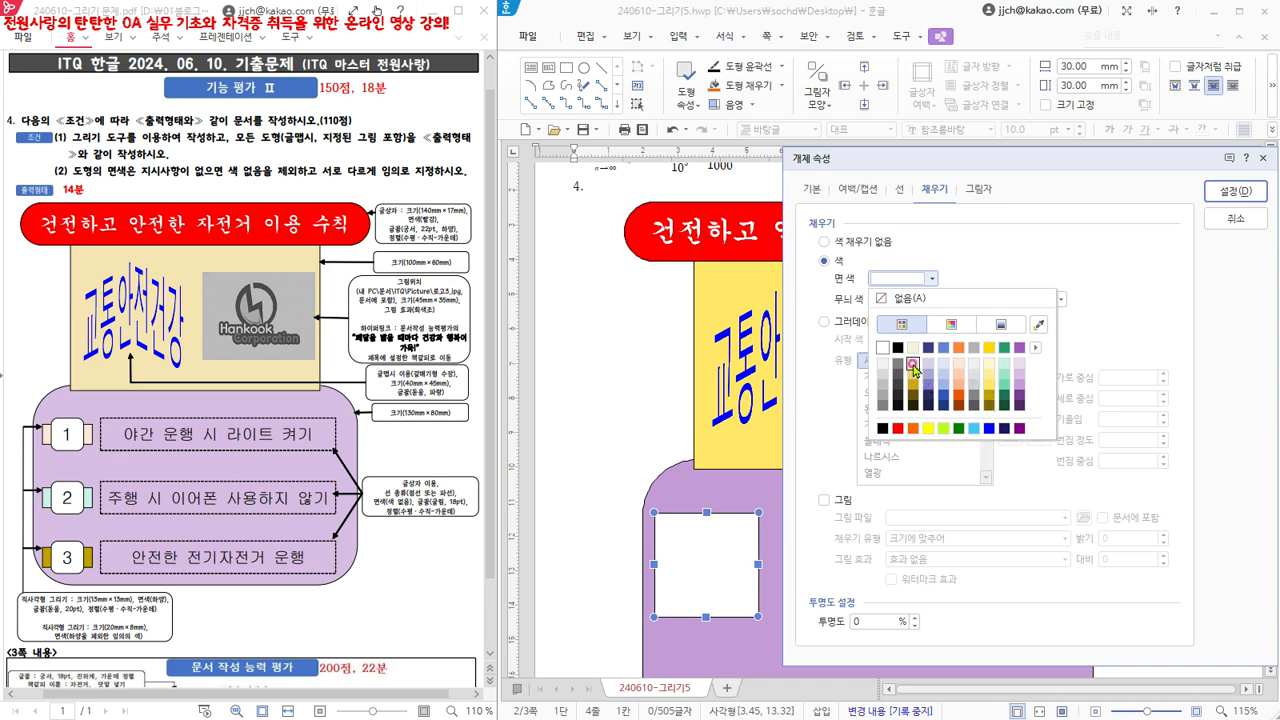
pyautogui.click(913, 366)
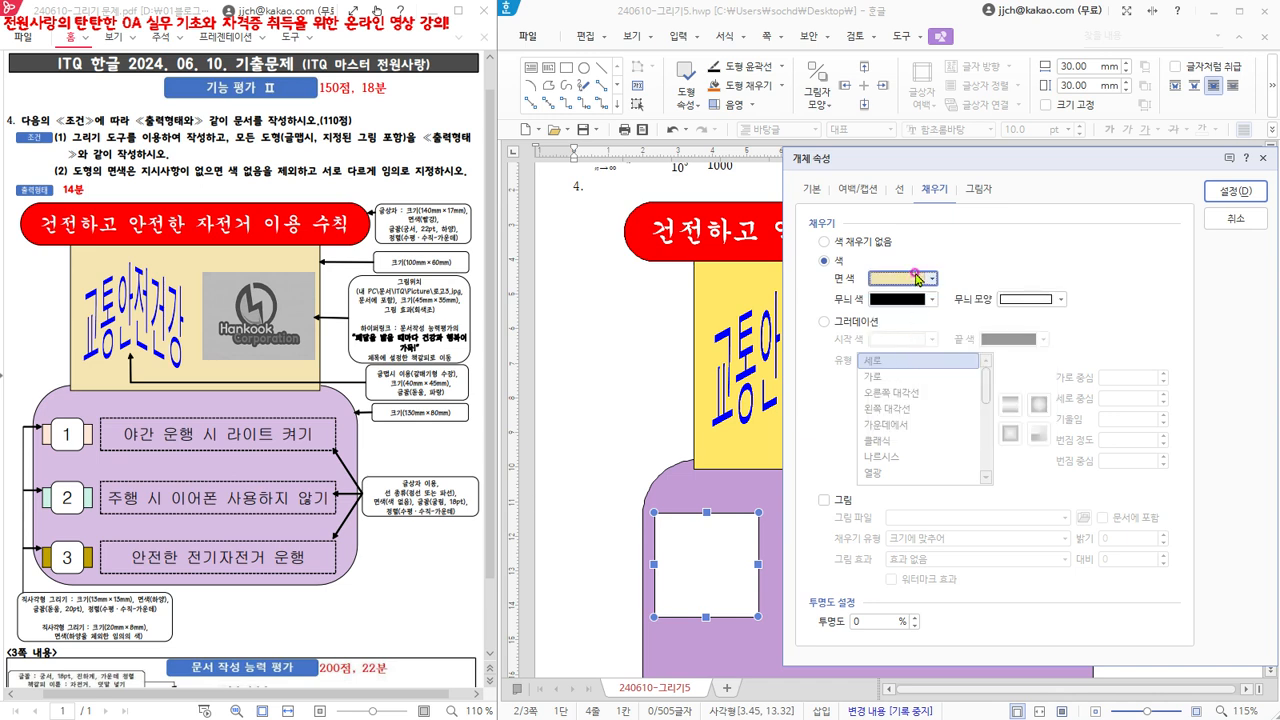
pyautogui.click(1236, 192)
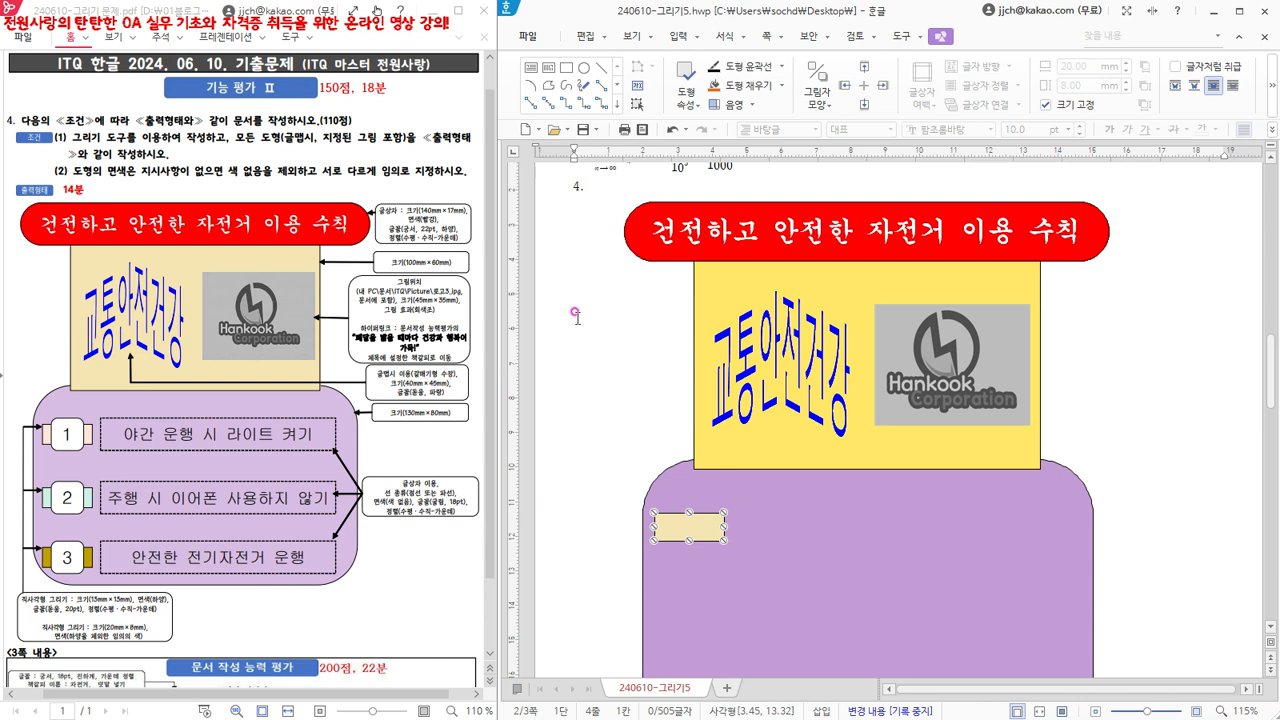
# - Draw a second 30 × 30 mm rectangle overlapping the small beige rectangle, starting slightly above and inside its left edge
pyautogui.click(576, 230)
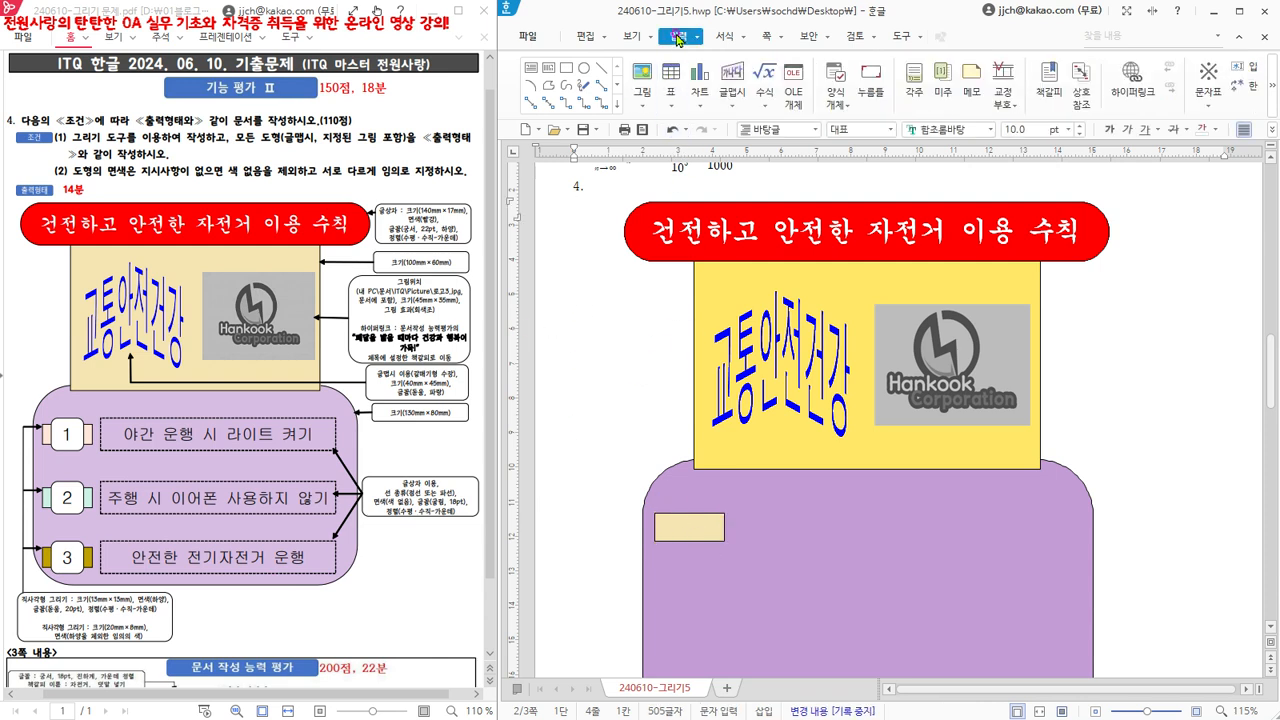
pyautogui.click(567, 70)
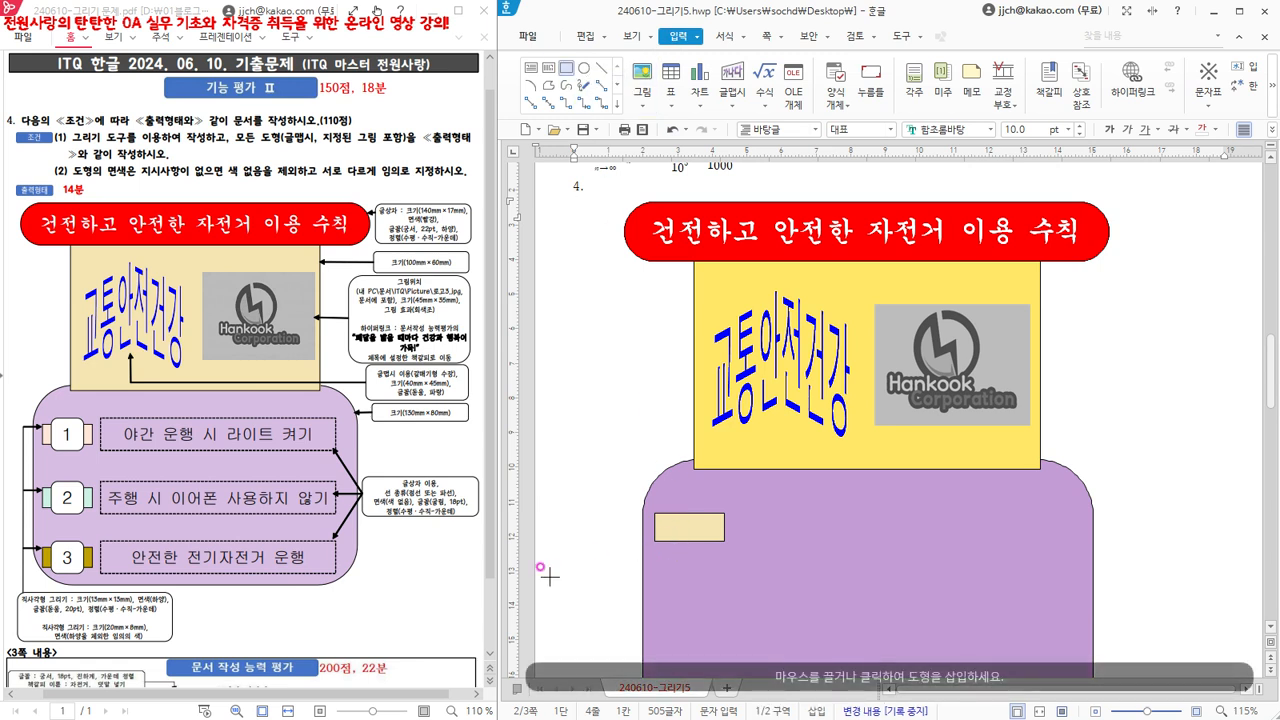
pyautogui.click(664, 504)
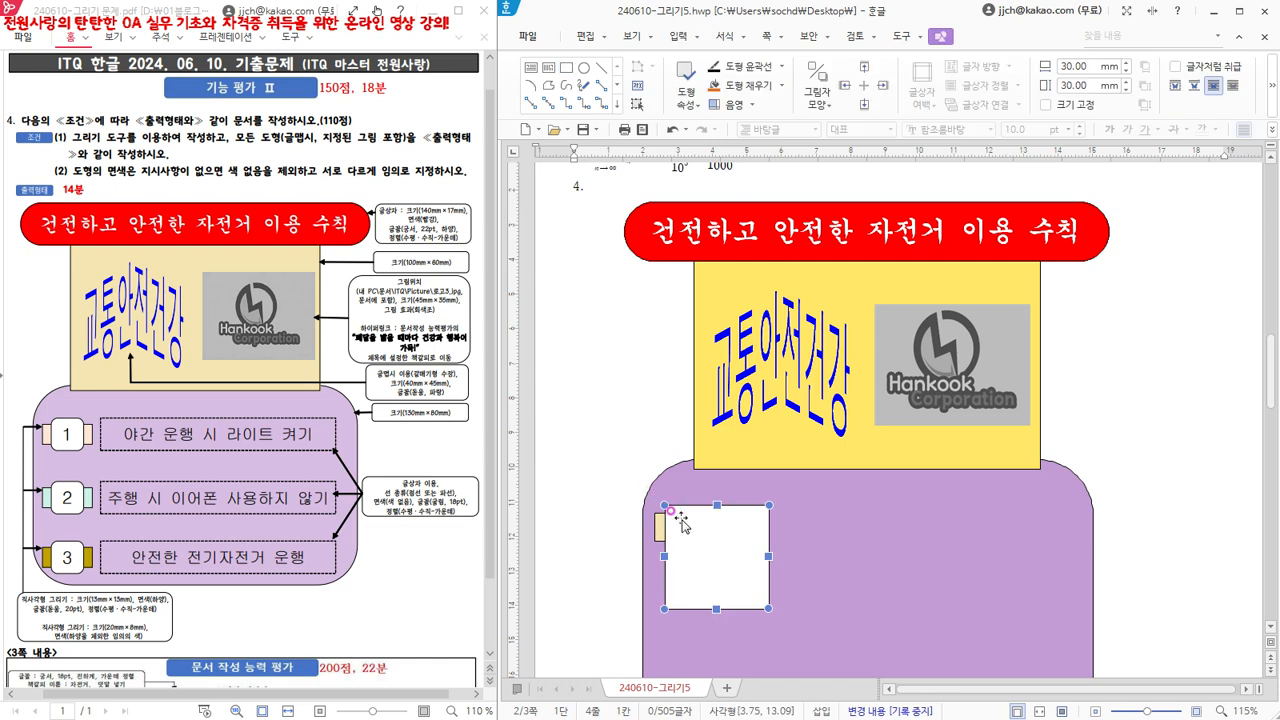
# - Set the second rectangle's width and height to 13 mm each and lock its size (크기 고정)
pyautogui.doubleClick(722, 563)
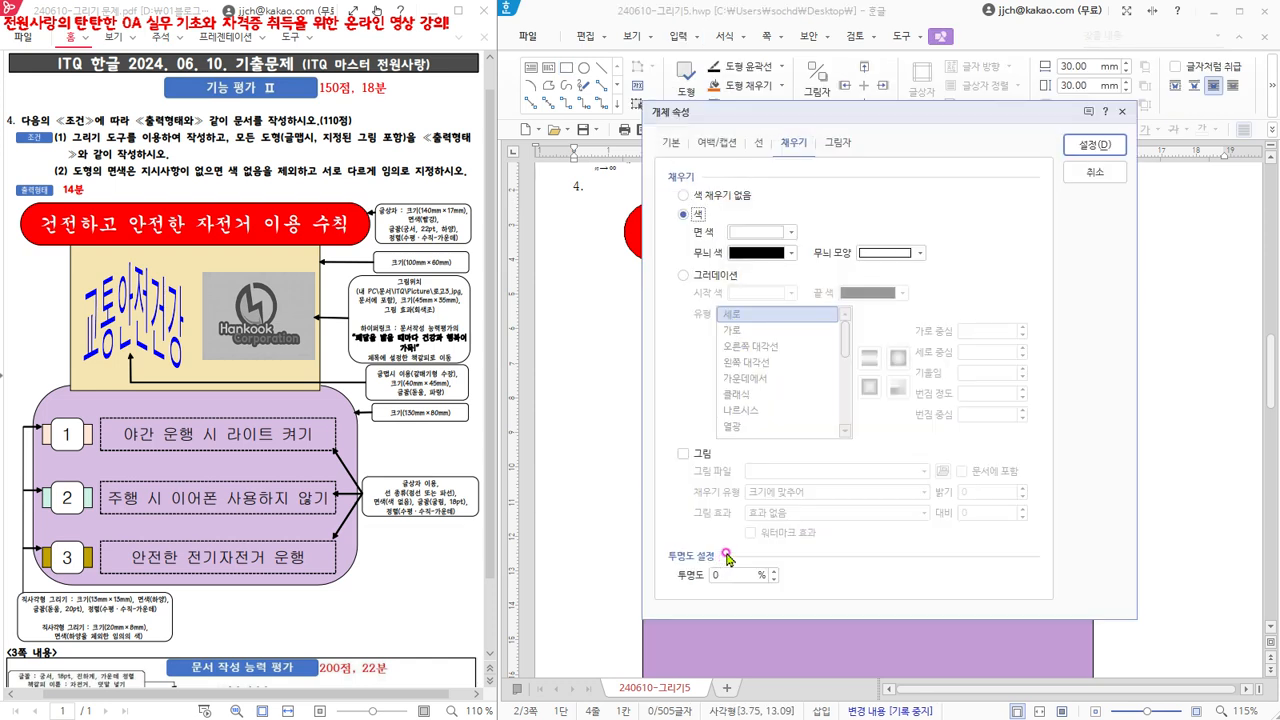
pyautogui.click(677, 145)
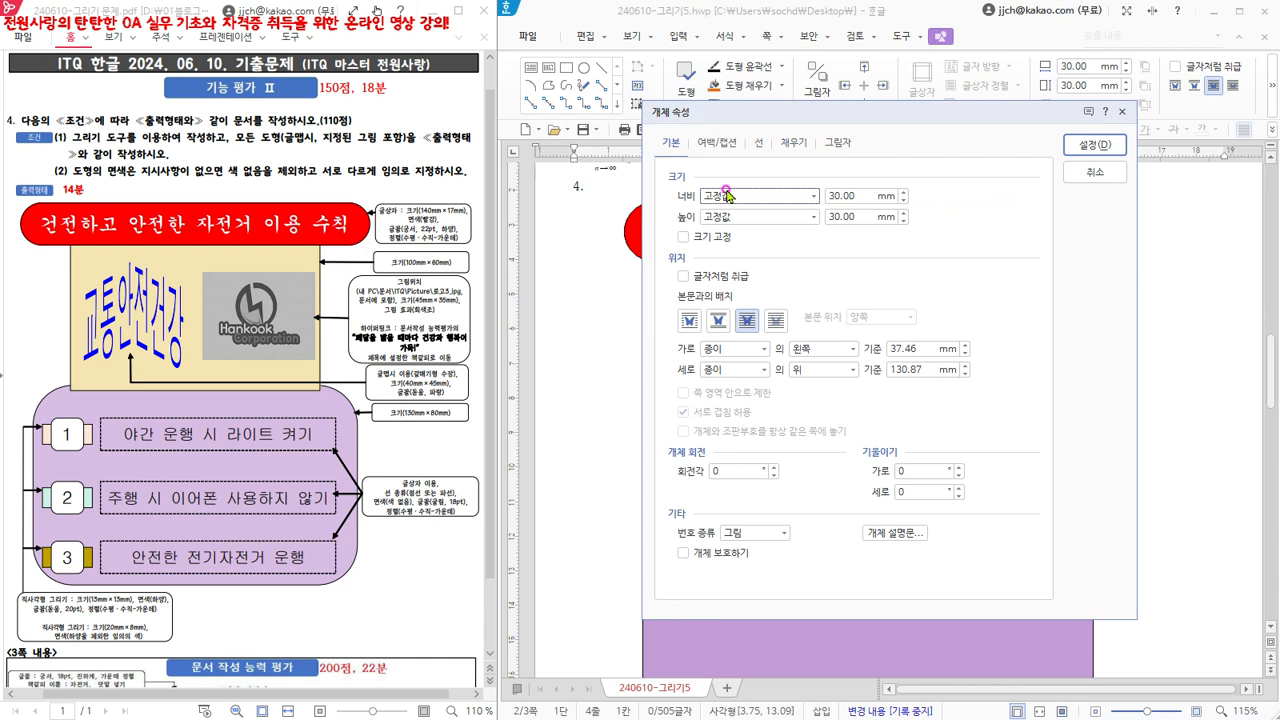
pyautogui.doubleClick(865, 196)
pyautogui.write('13')
pyautogui.doubleClick(868, 216)
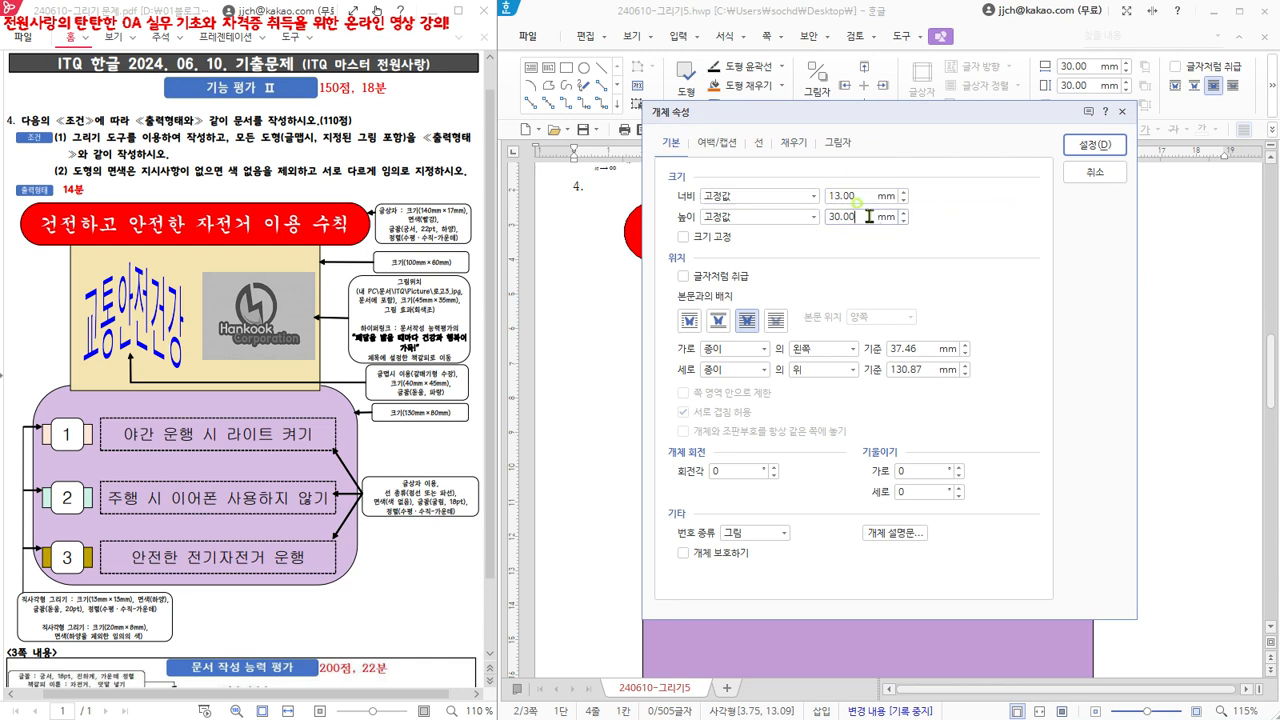
pyautogui.write('13')
pyautogui.click(684, 237)
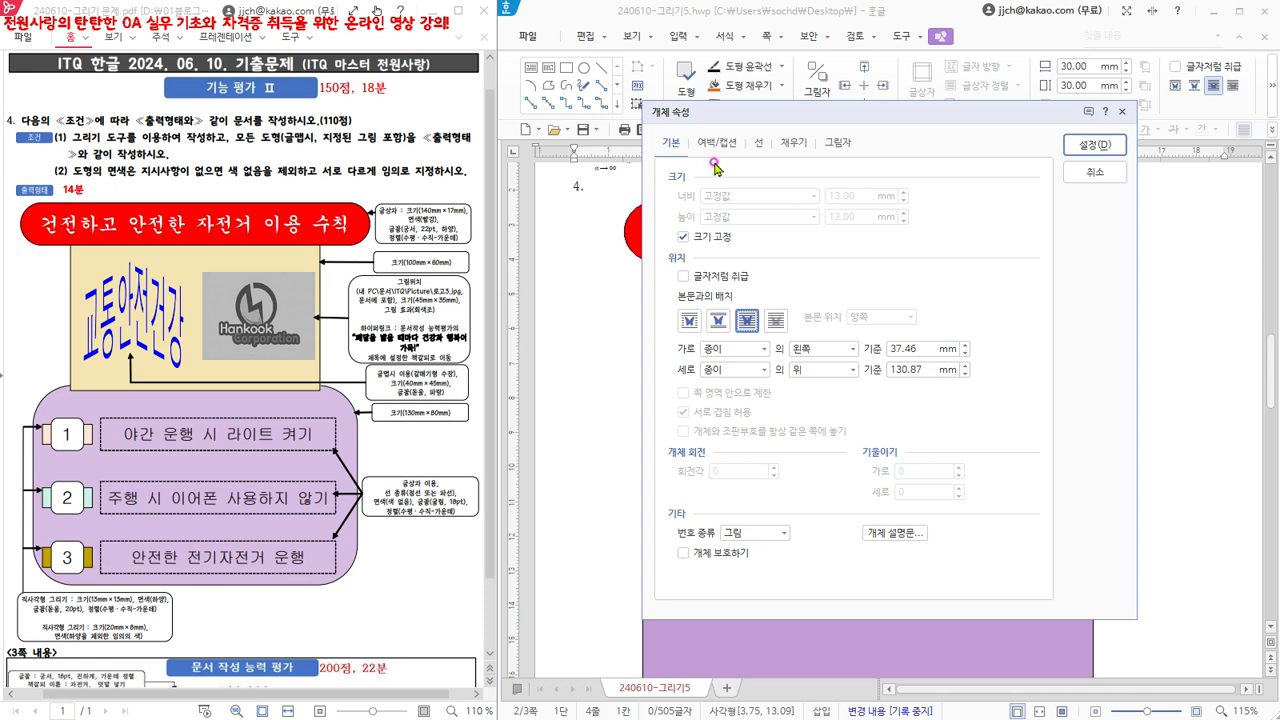
# - Give the 13 mm square rounded corners (둥근 모양) and a white (하양) fill, and apply the properties
pyautogui.click(757, 145)
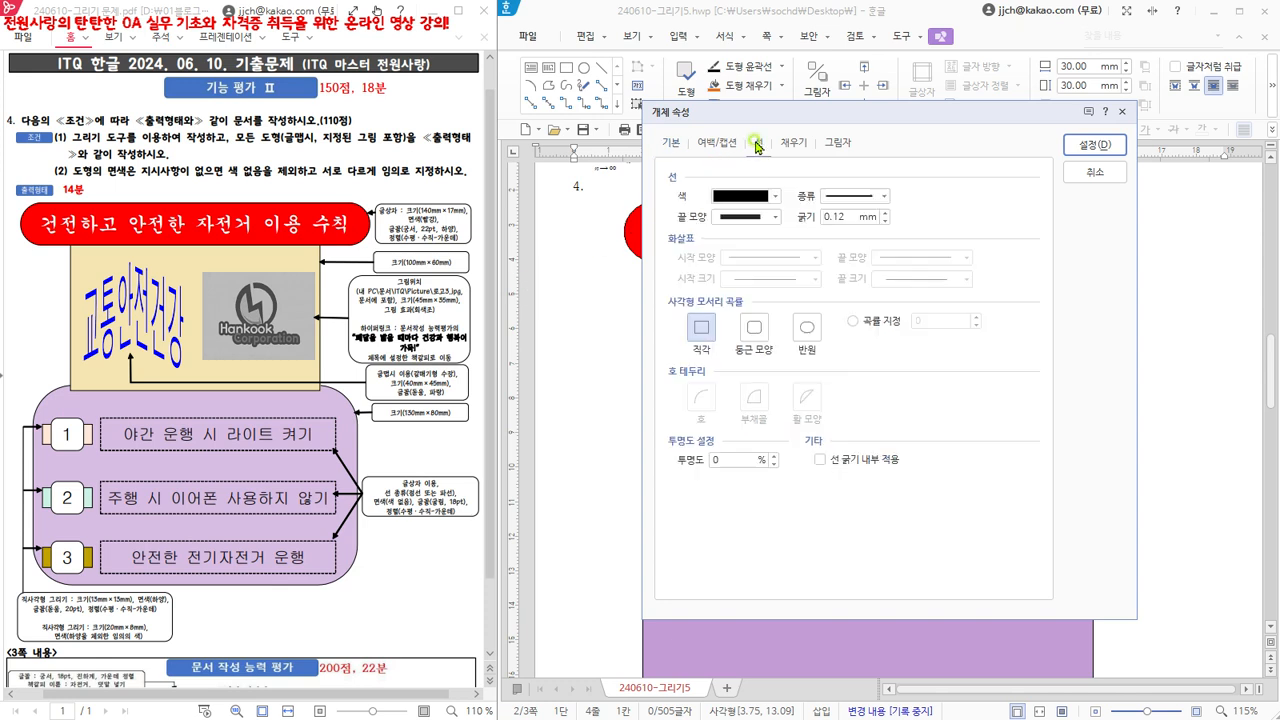
pyautogui.click(753, 330)
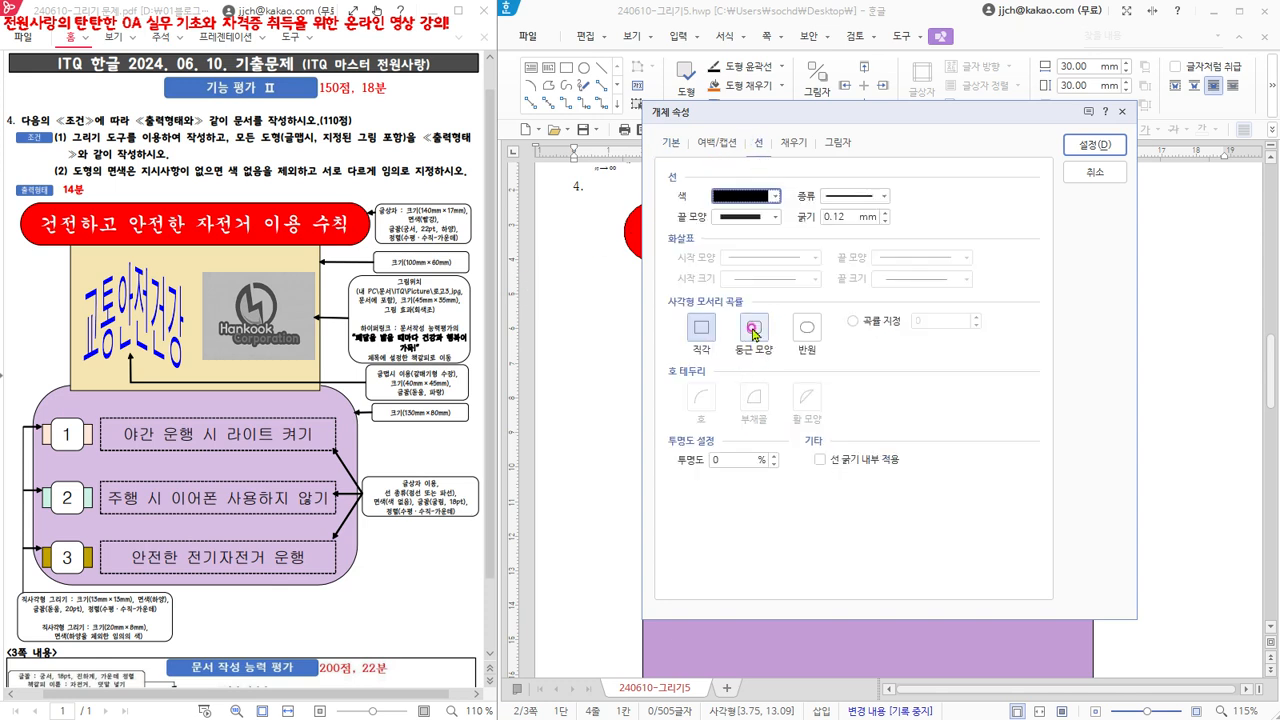
pyautogui.click(793, 143)
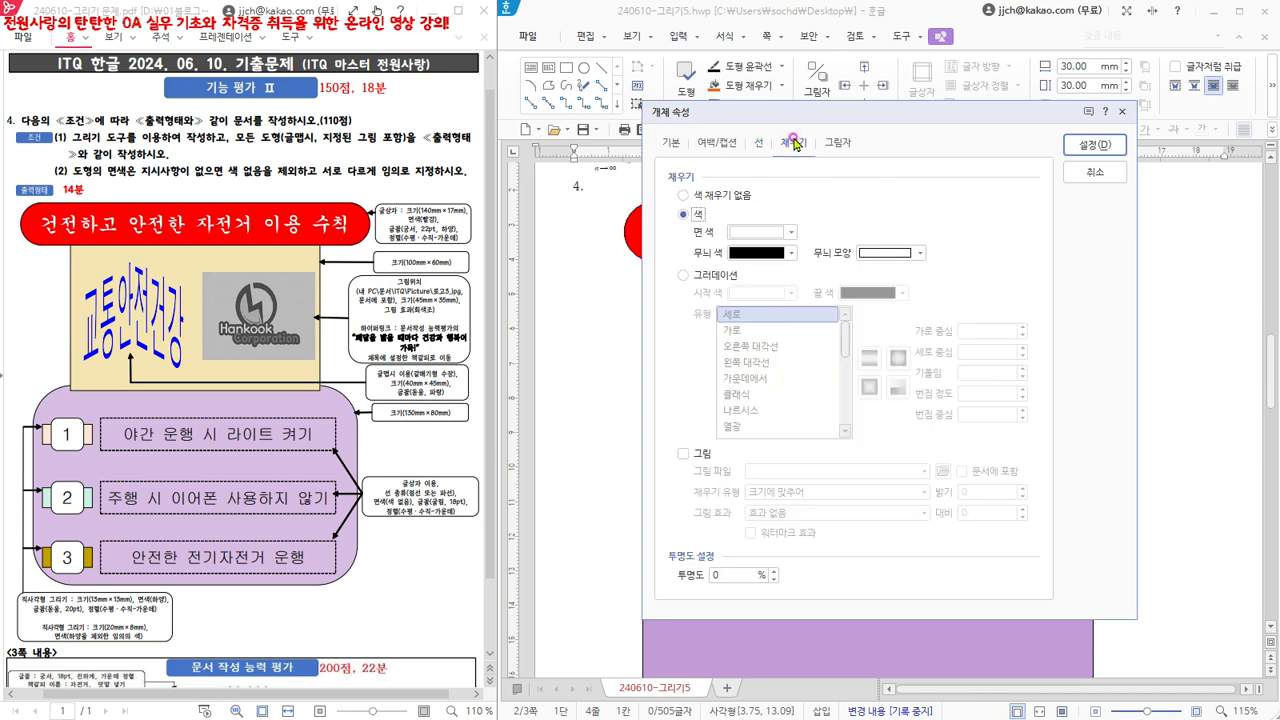
pyautogui.click(765, 233)
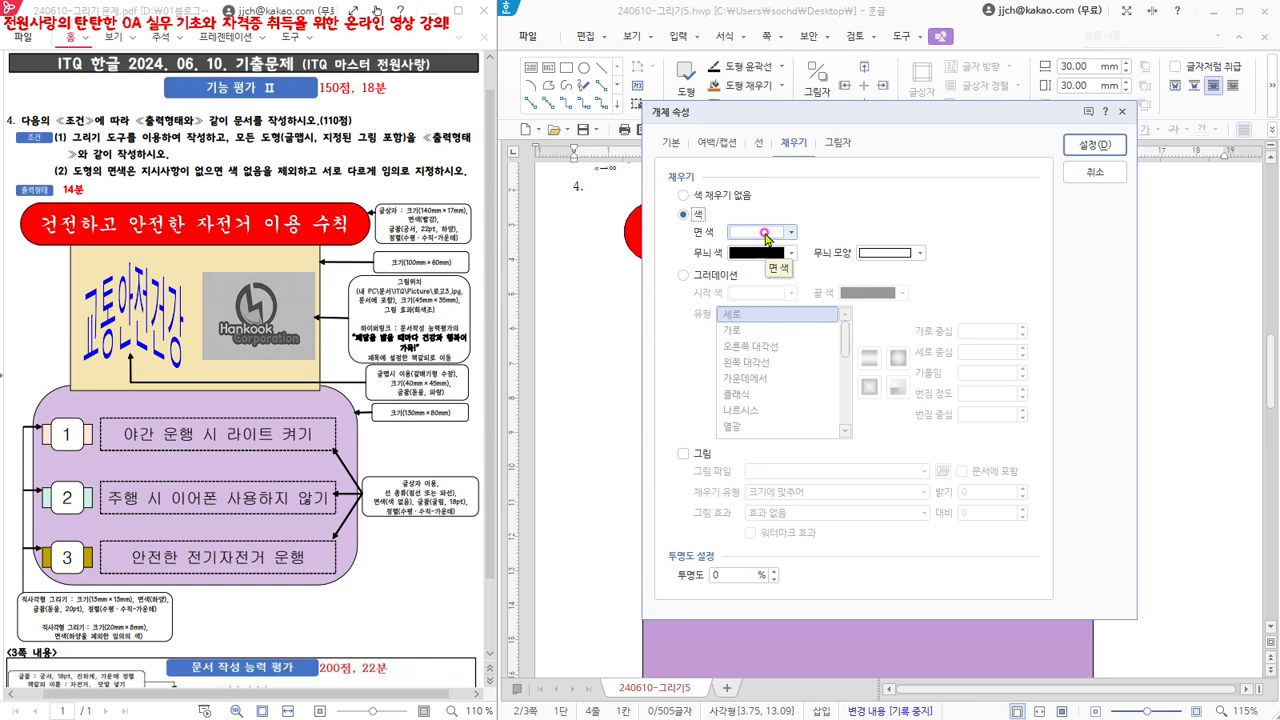
pyautogui.click(766, 232)
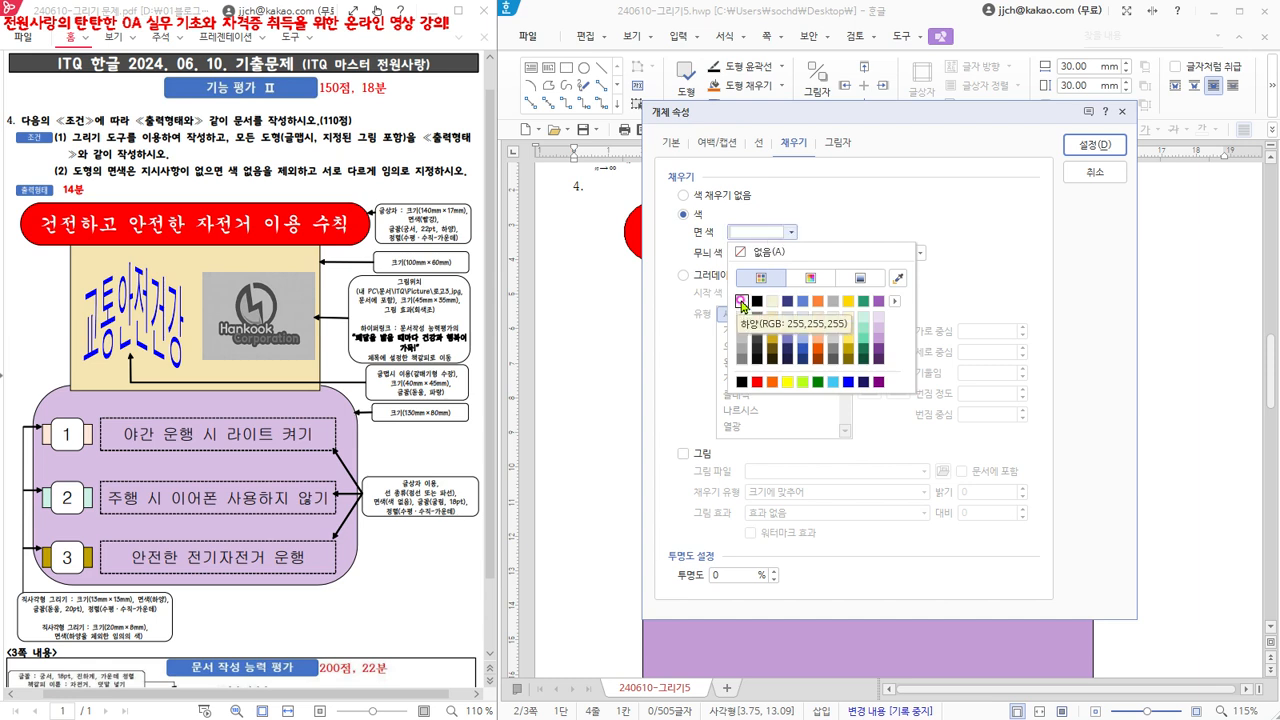
pyautogui.click(741, 300)
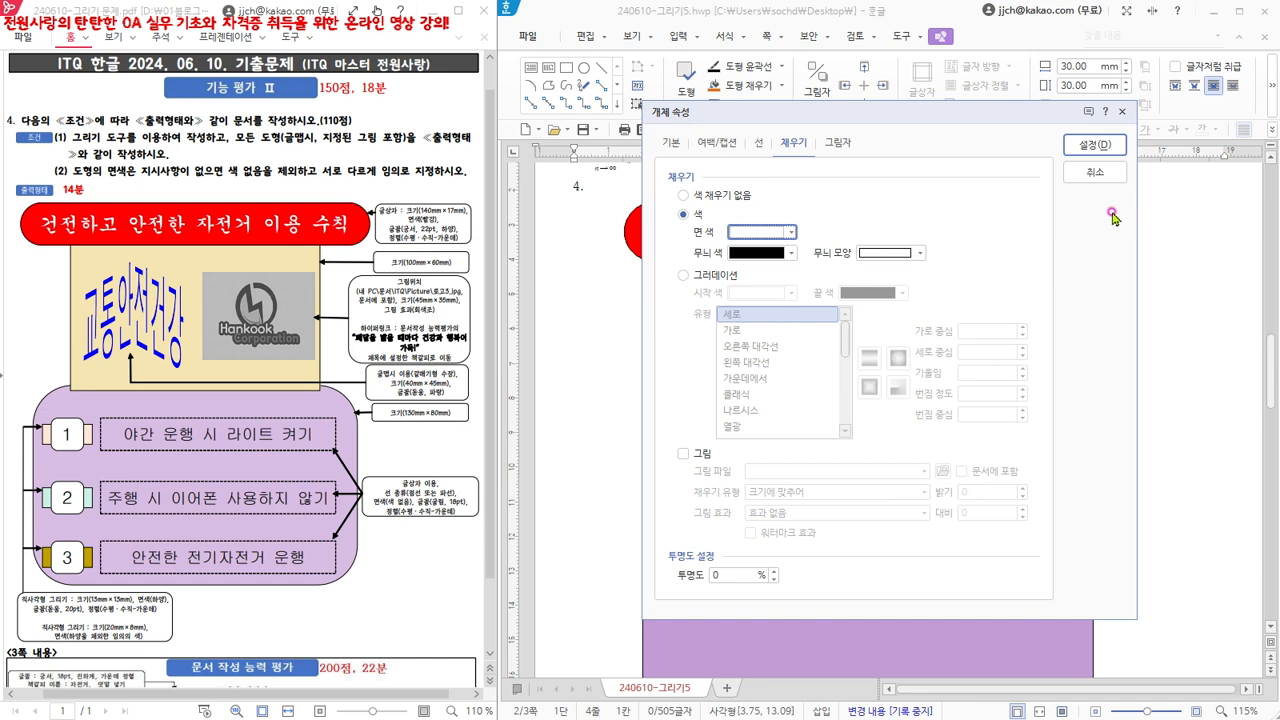
pyautogui.click(1101, 147)
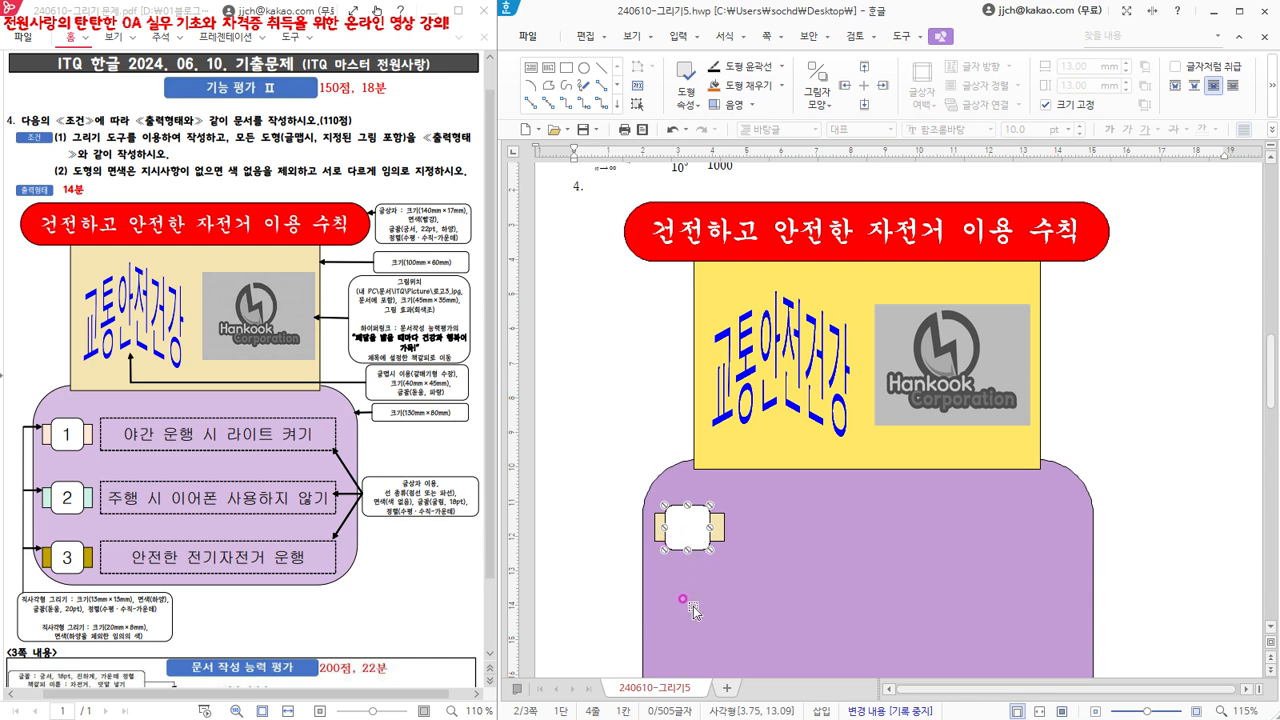
# - Nudge the white rounded square slightly right over the beige rectangle and turn it into a text box (글자 넣기)
pyautogui.press('Right')
pyautogui.press('Right')
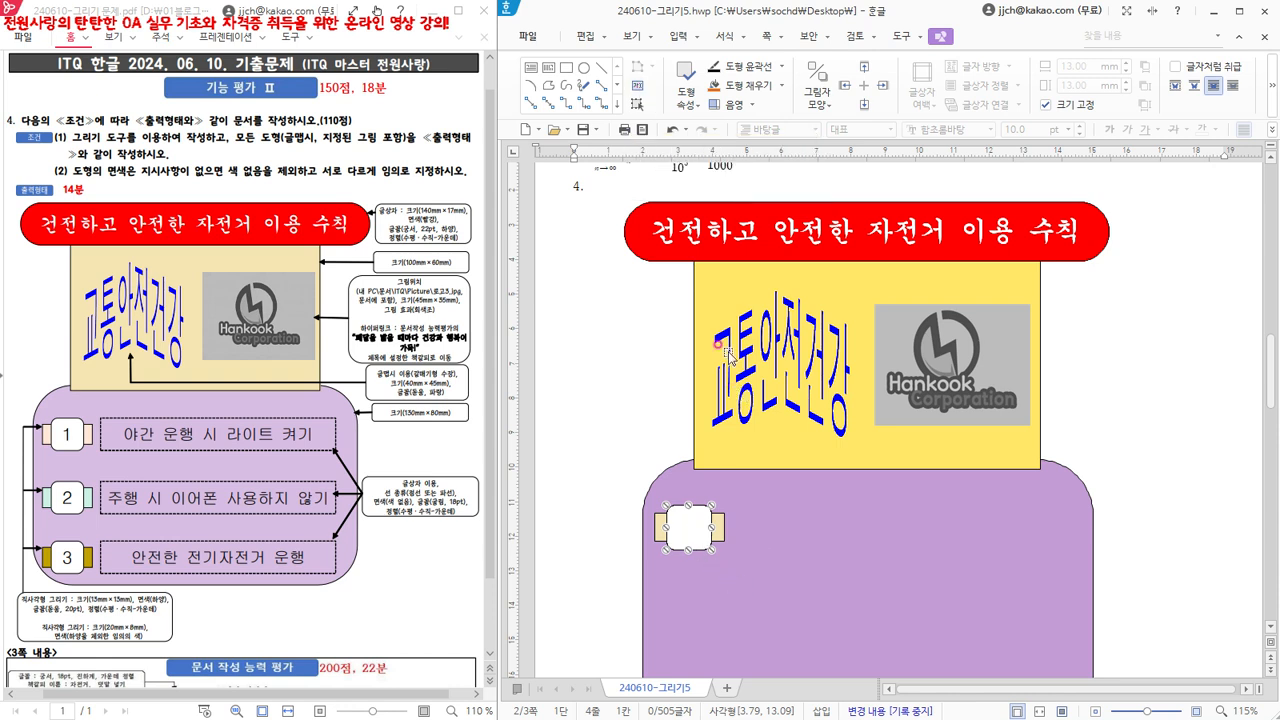
pyautogui.click(639, 88)
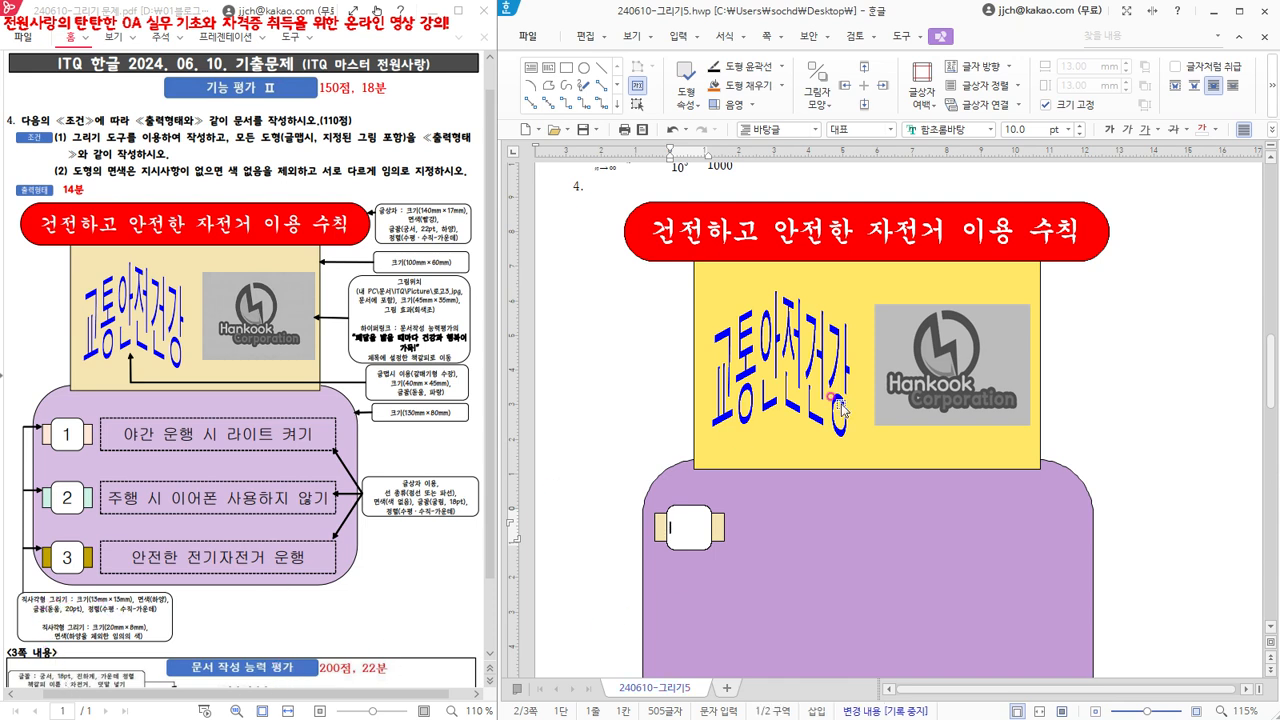
# - Set the font of the white rounded box to 돋움 at 20 pt
pyautogui.click(980, 132)
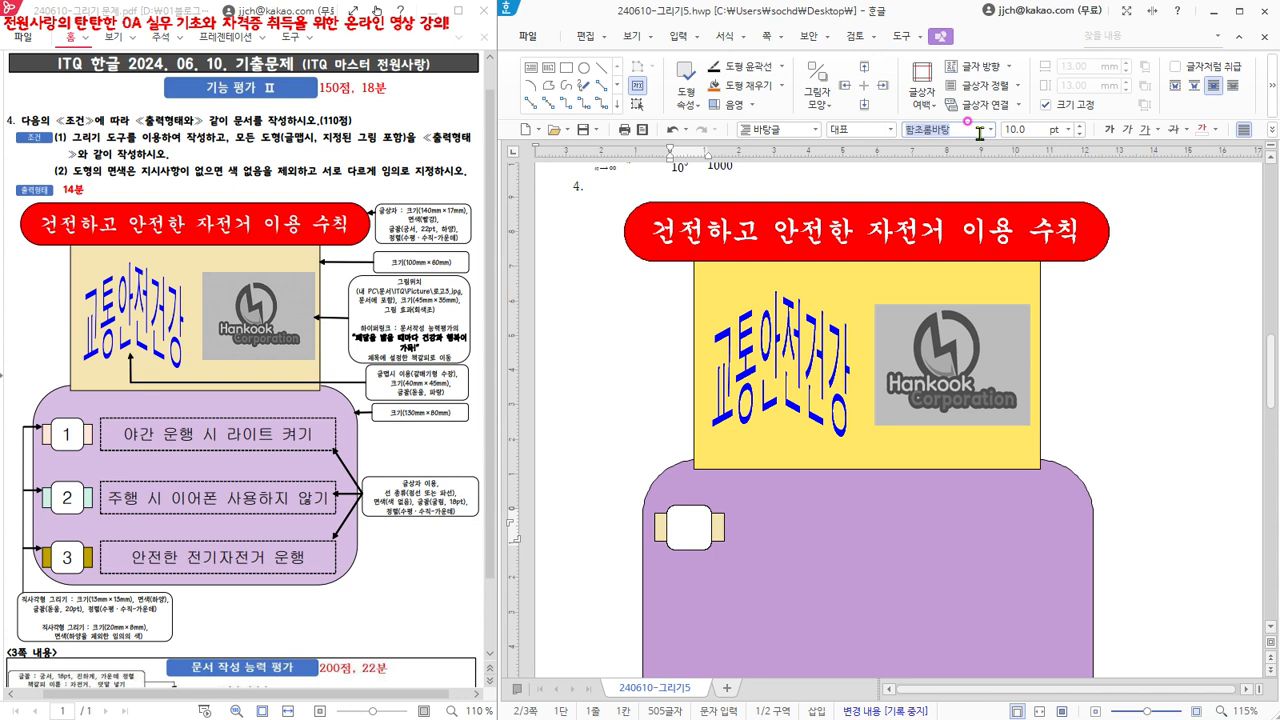
pyautogui.write('돋ㅇ')
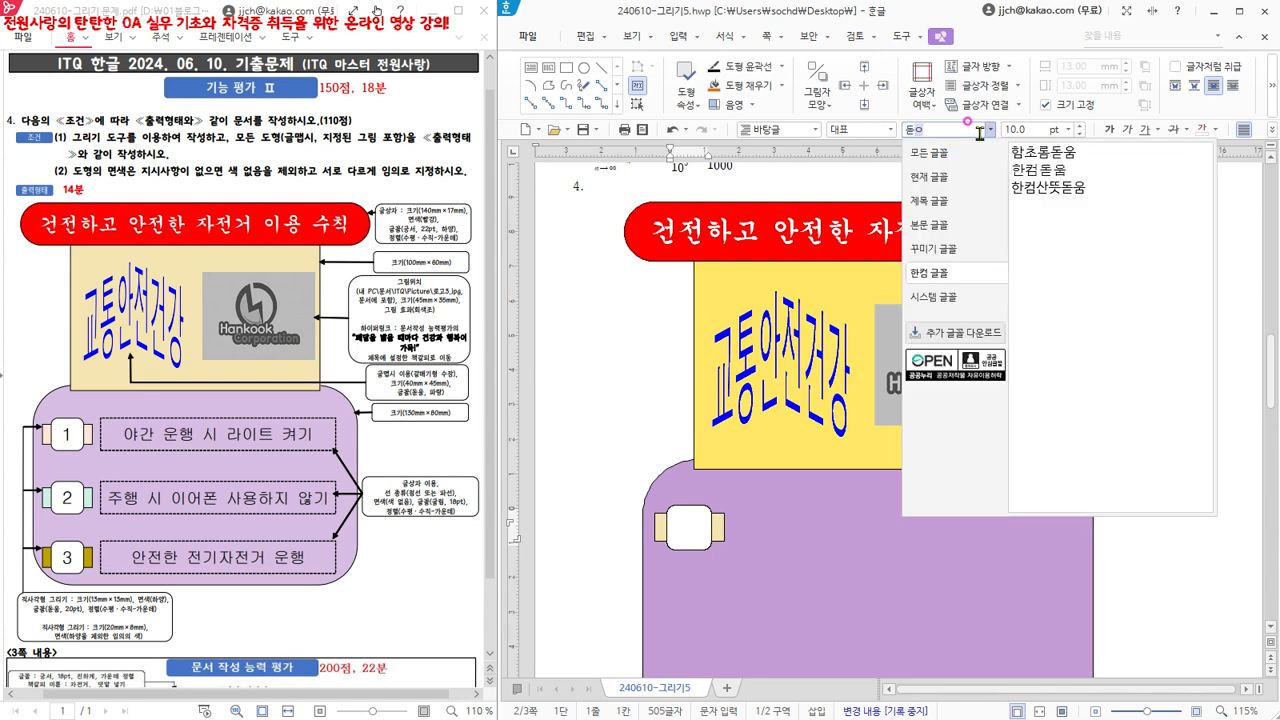
pyautogui.click(930, 153)
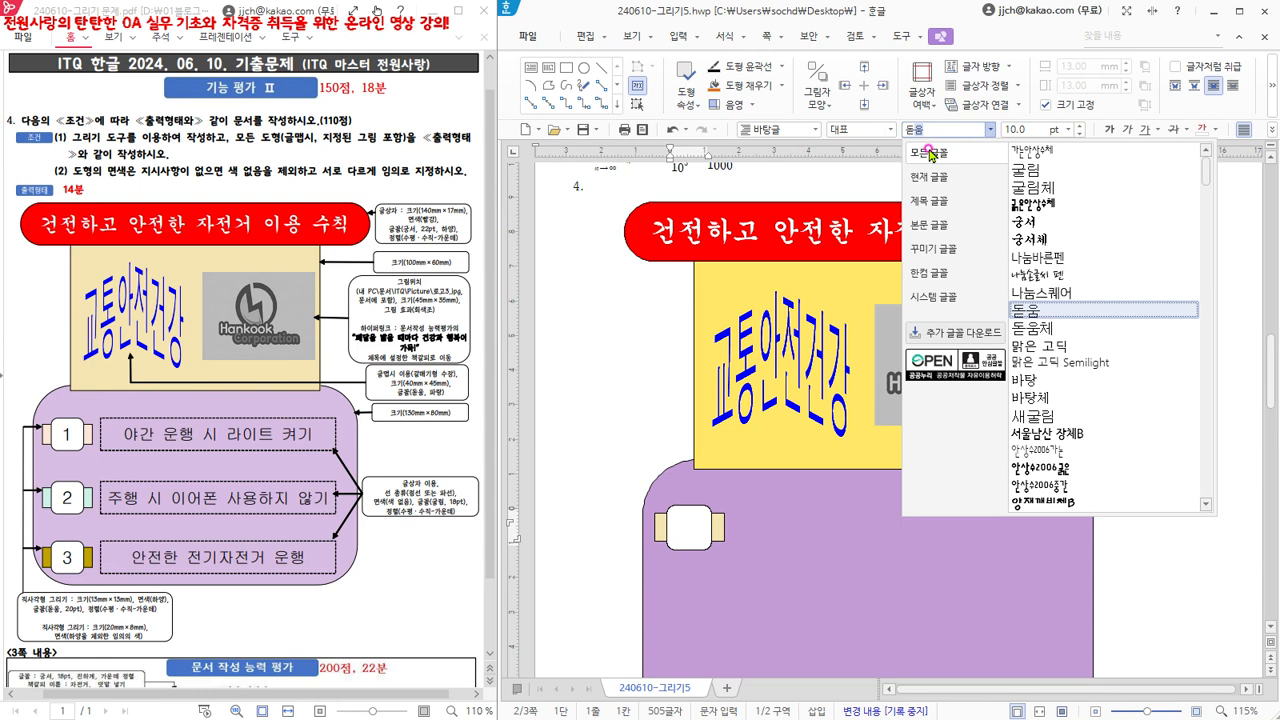
pyautogui.press('Return')
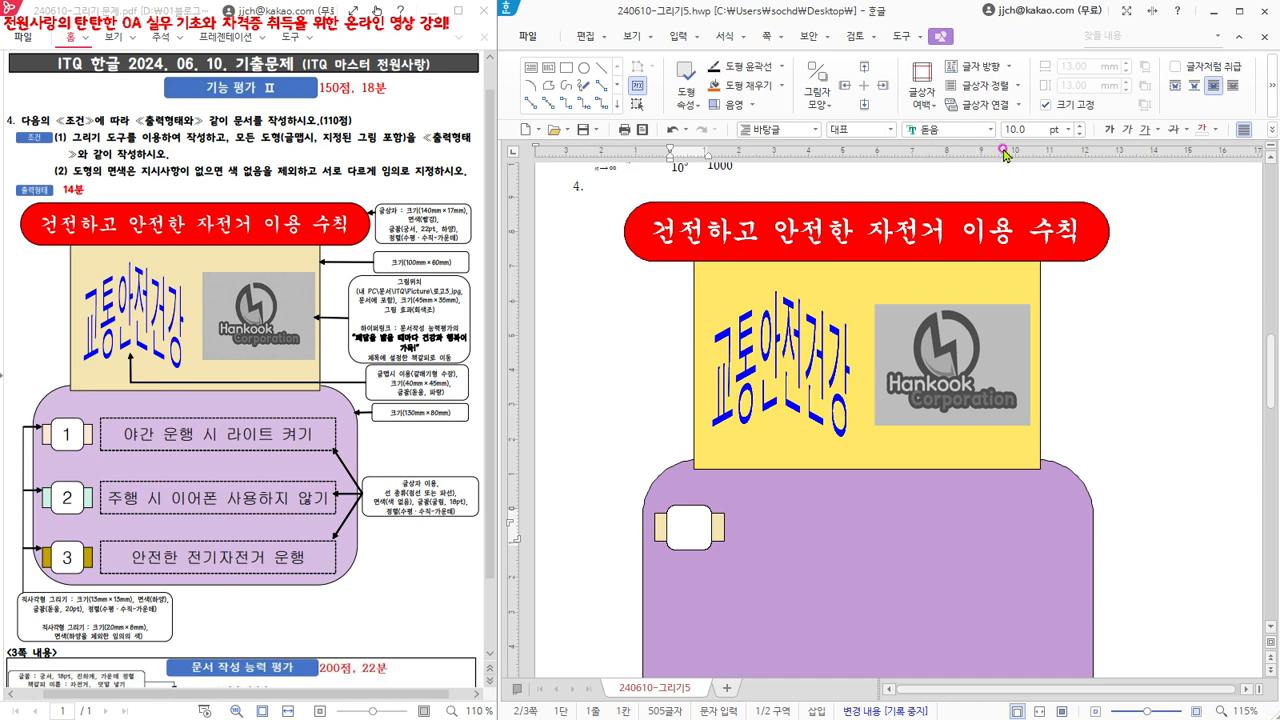
pyautogui.click(1037, 128)
pyautogui.write('20')
pyautogui.press('Return')
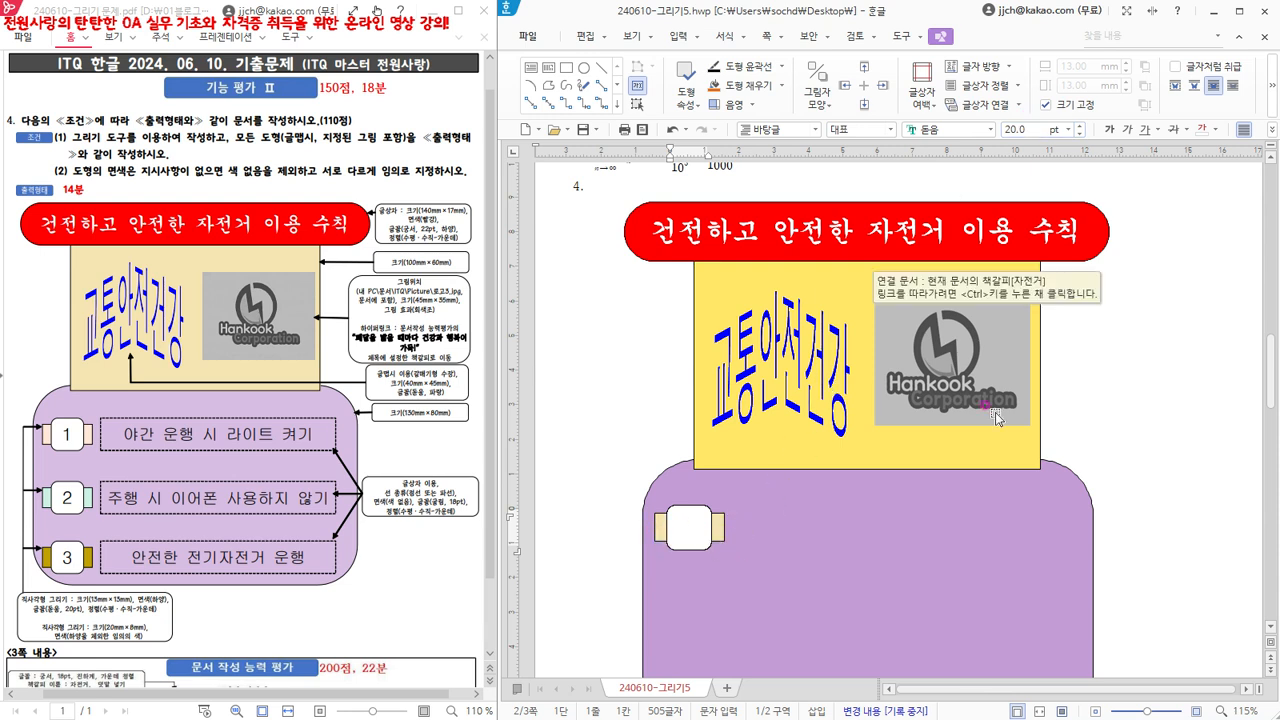
# - Centre-align the white rounded box's text (가운데 정렬) and enter the number 1 in it
pyautogui.click(1274, 132)
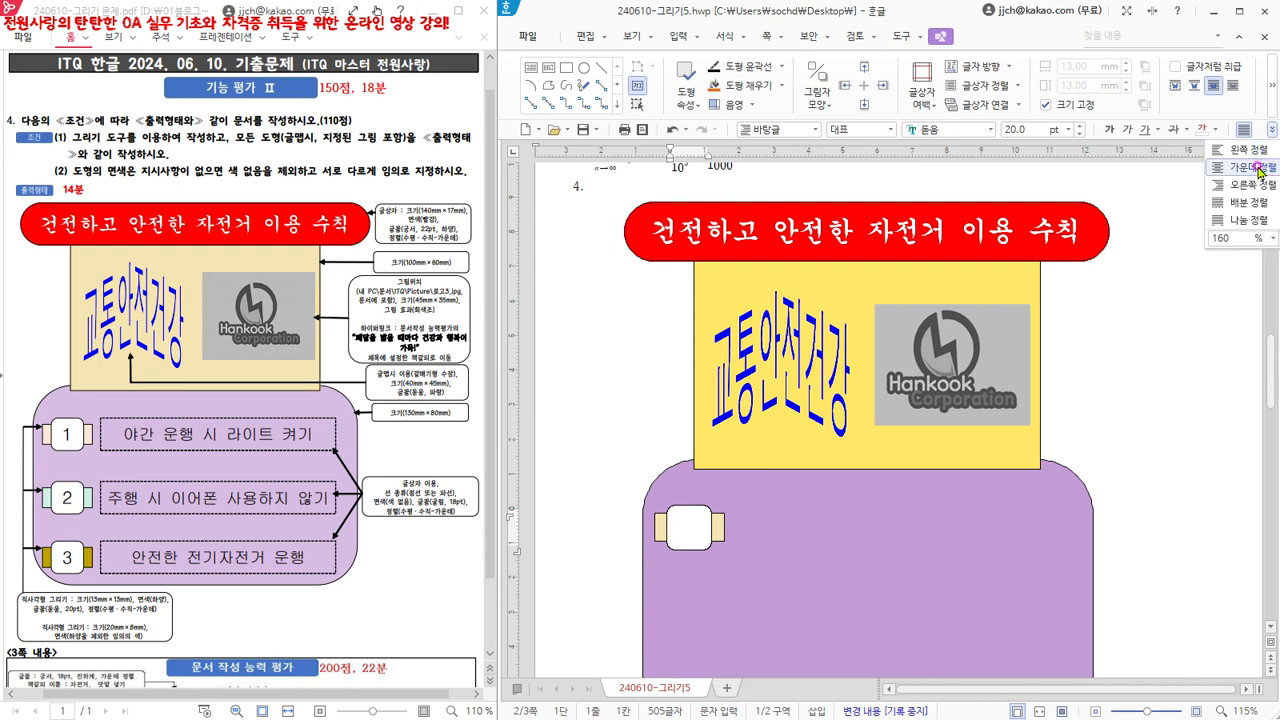
pyautogui.click(1259, 173)
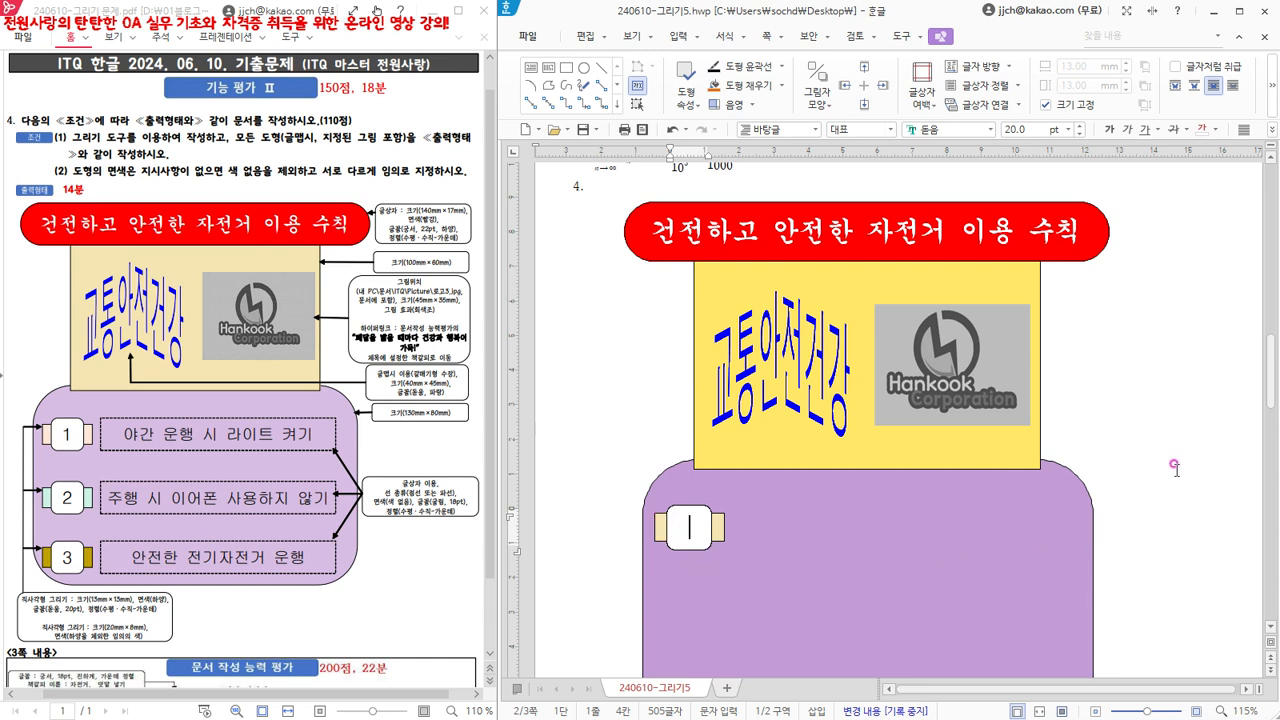
pyautogui.write('1')
pyautogui.click(580, 214)
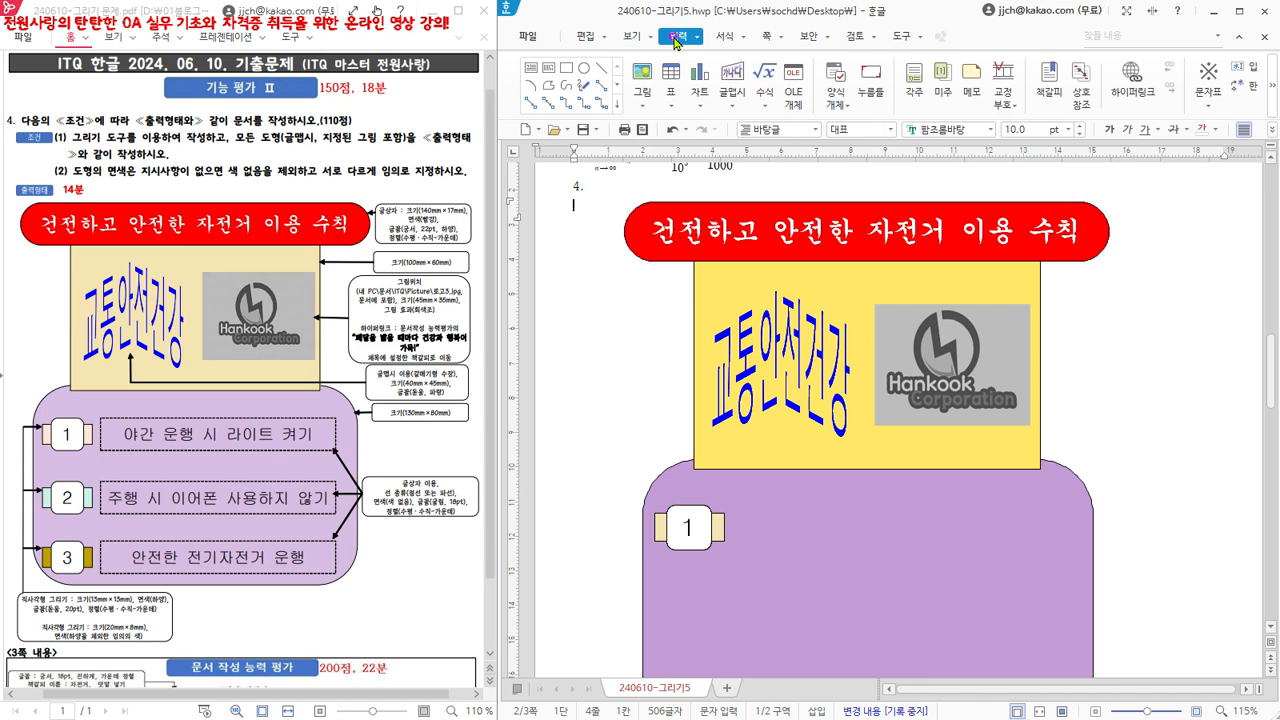
# - Insert a 30 × 30 mm horizontal text box (가로 글상자) beside the number 1 label and place it in front of text (글 앞으로)
pyautogui.click(529, 72)
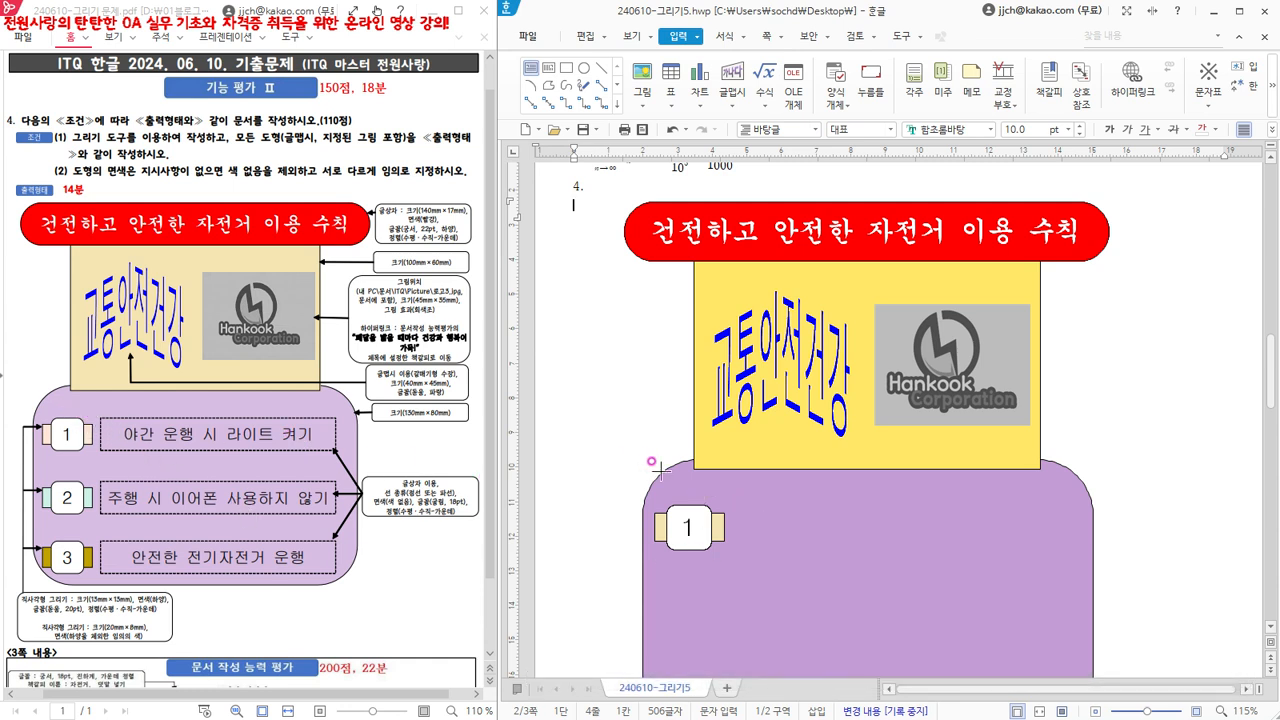
pyautogui.click(733, 505)
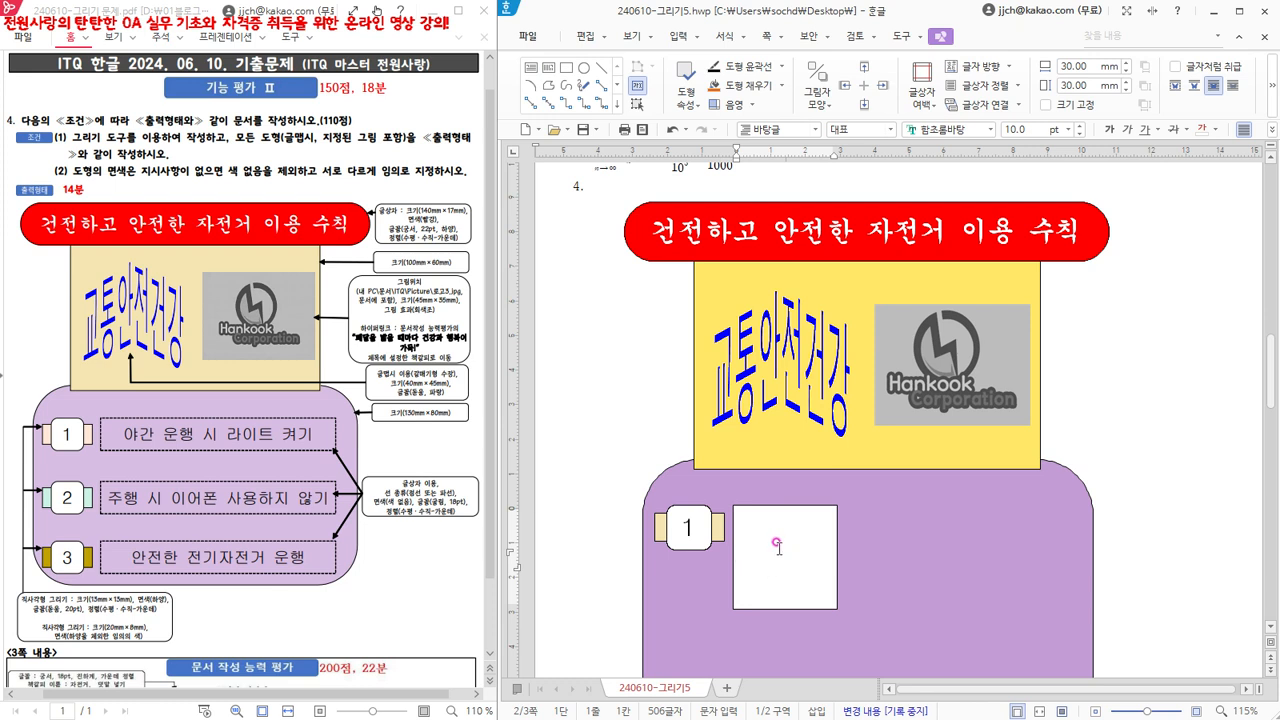
pyautogui.click(768, 508)
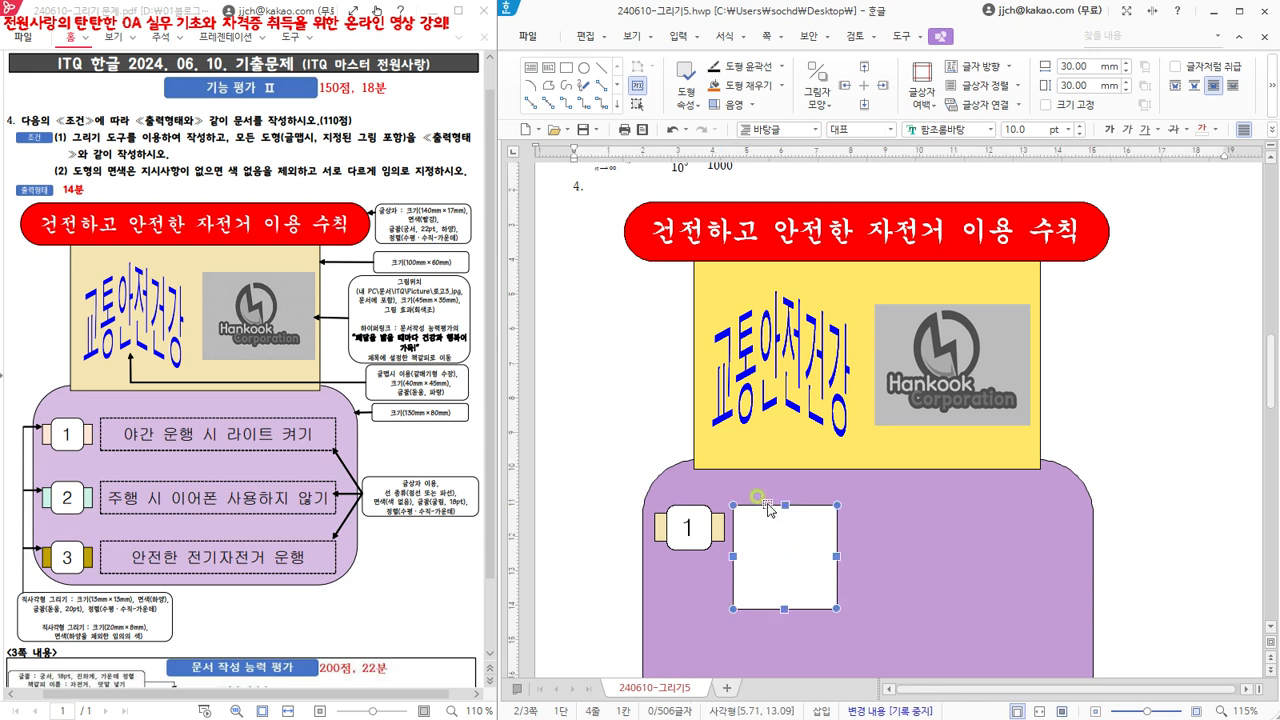
pyautogui.doubleClick(768, 508)
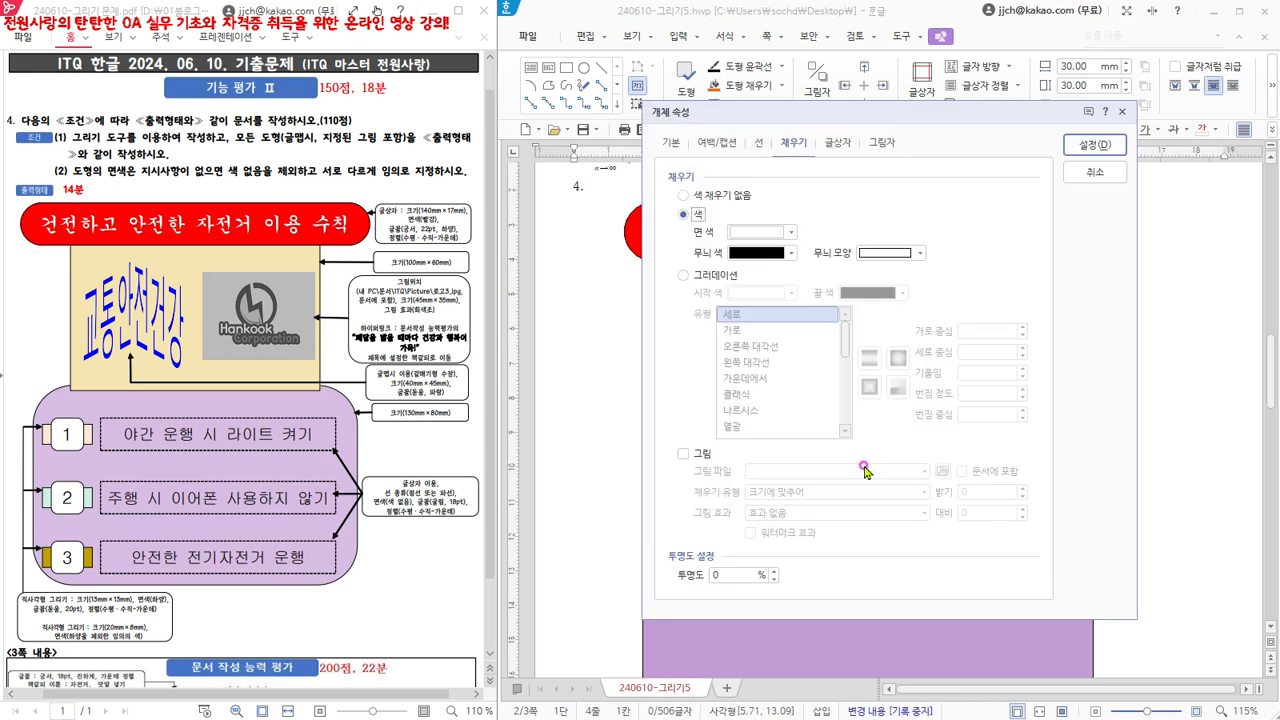
pyautogui.click(668, 143)
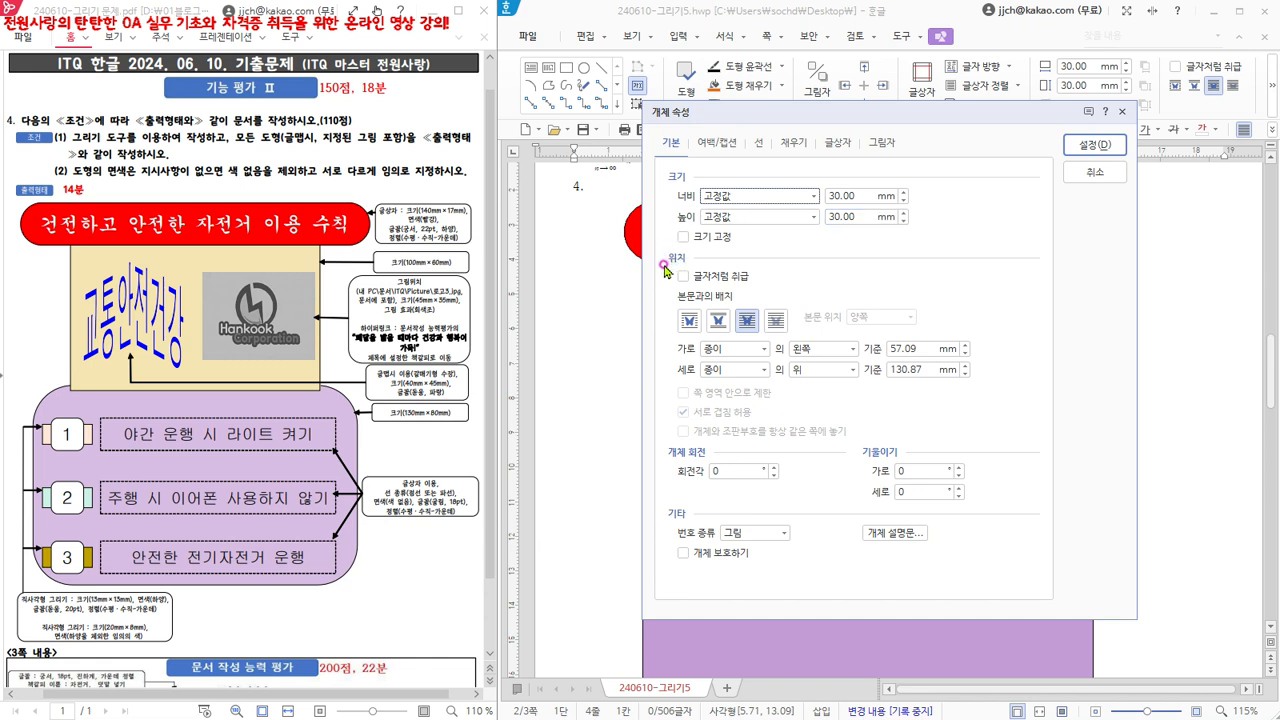
pyautogui.click(750, 324)
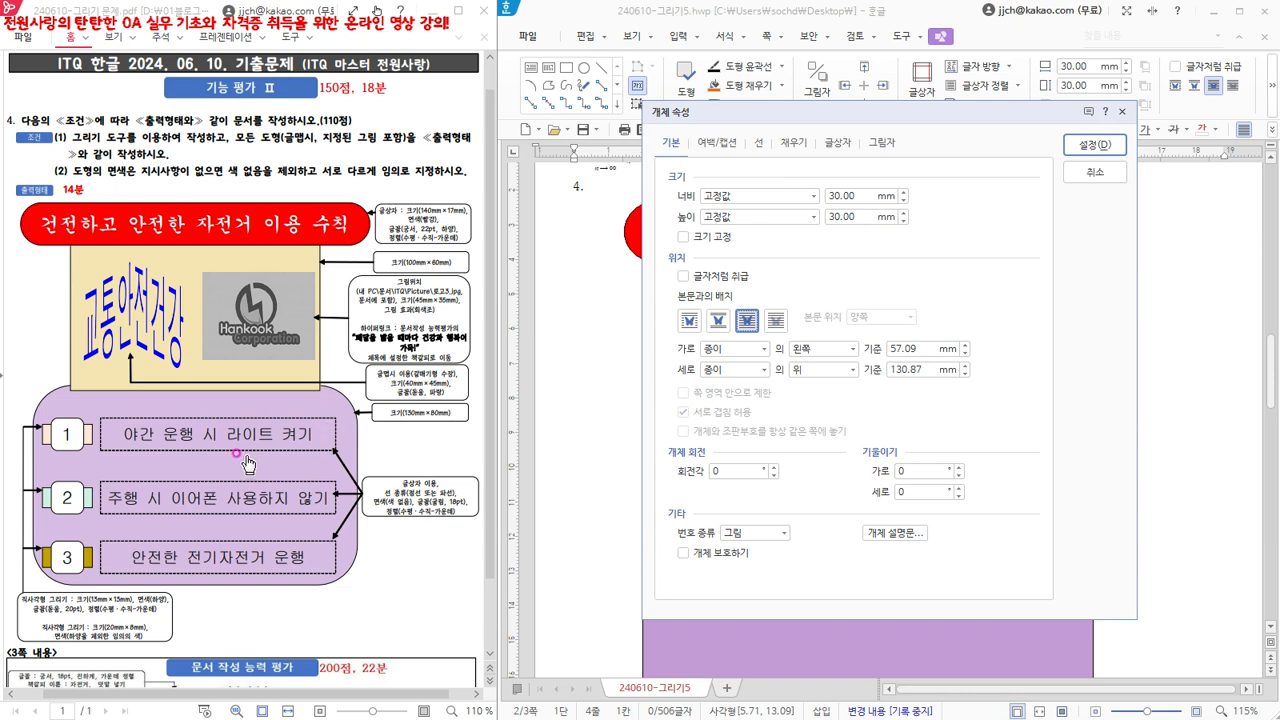
# - Give the new text box a dashed outline (파선) and no fill (색 채우기 없음), and apply the properties
pyautogui.click(762, 143)
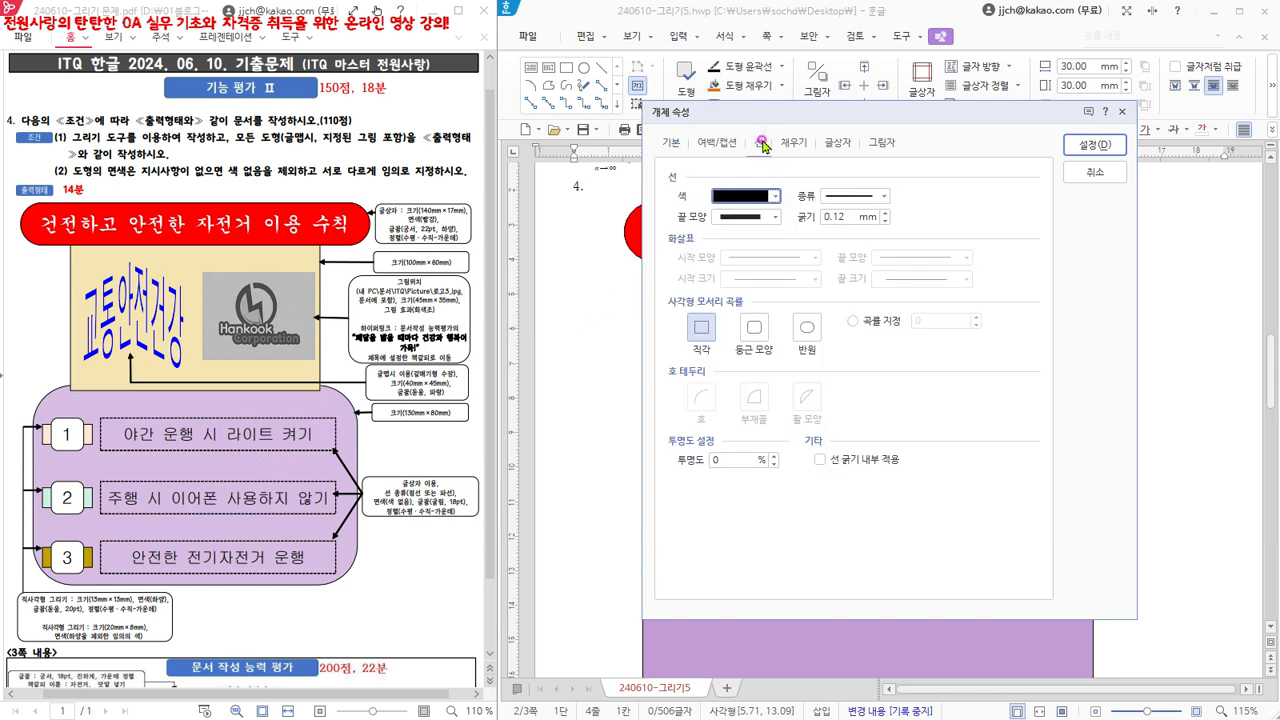
pyautogui.click(882, 197)
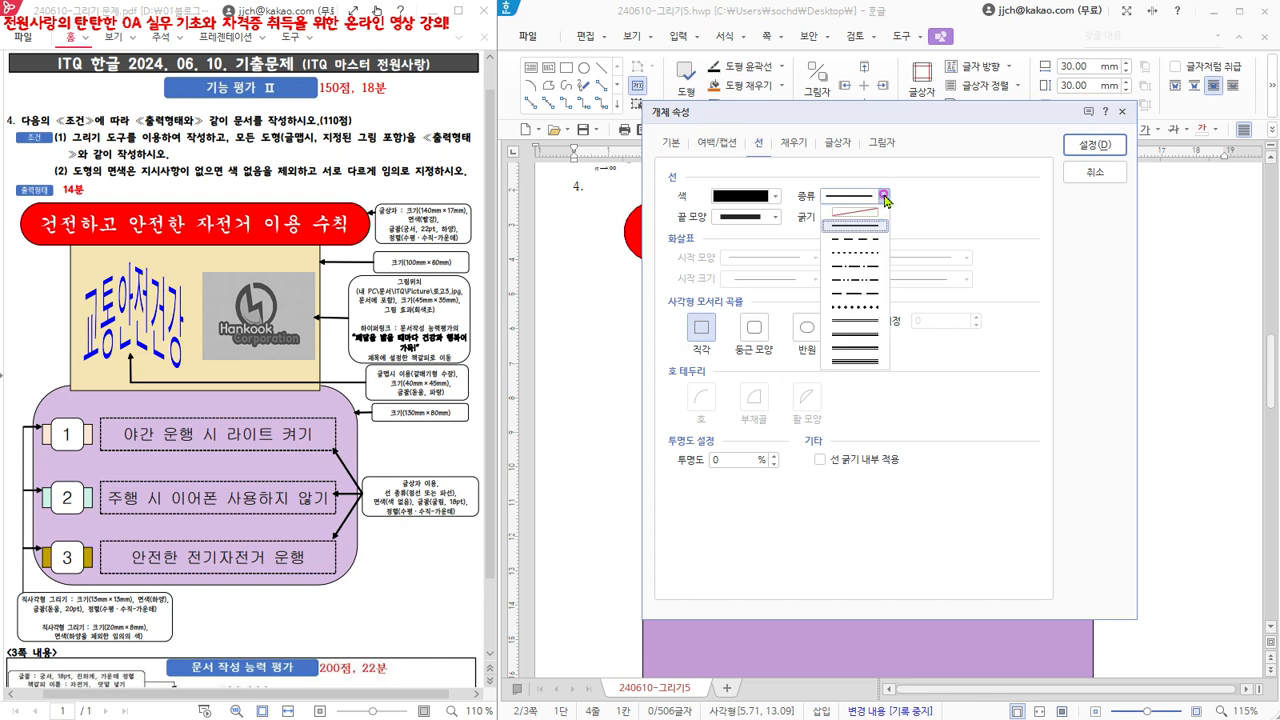
pyautogui.click(866, 241)
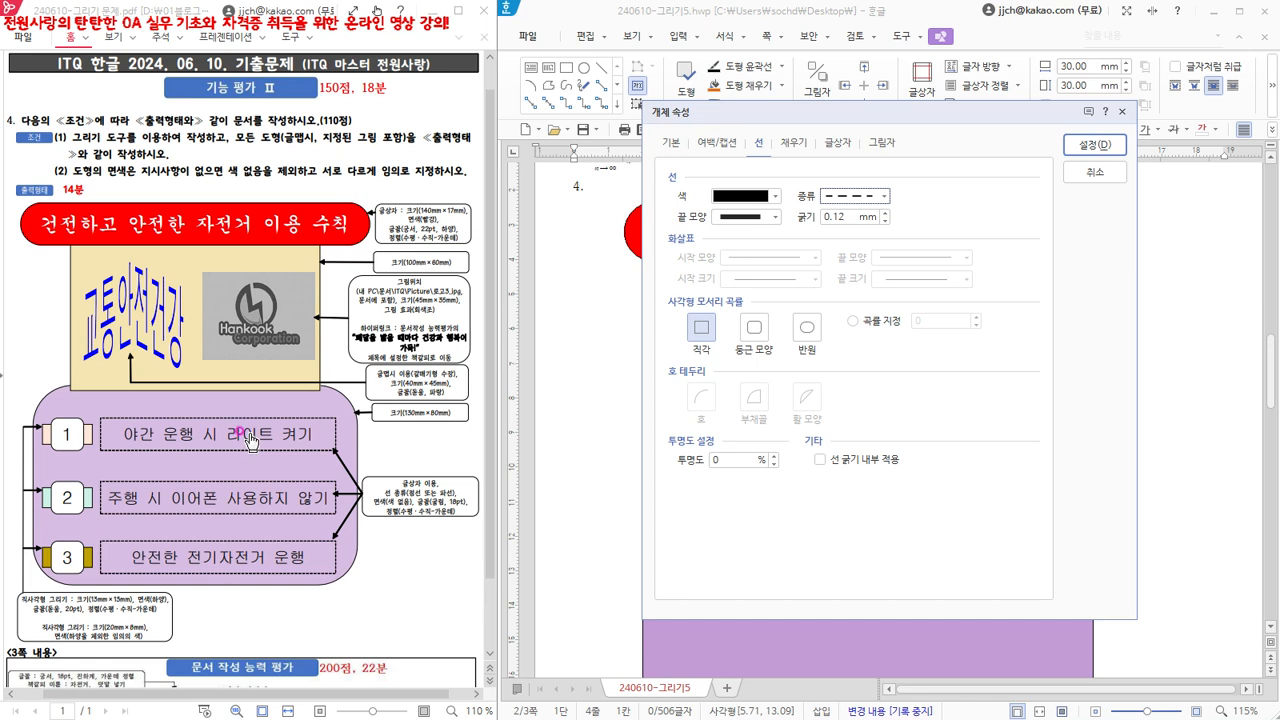
pyautogui.click(798, 144)
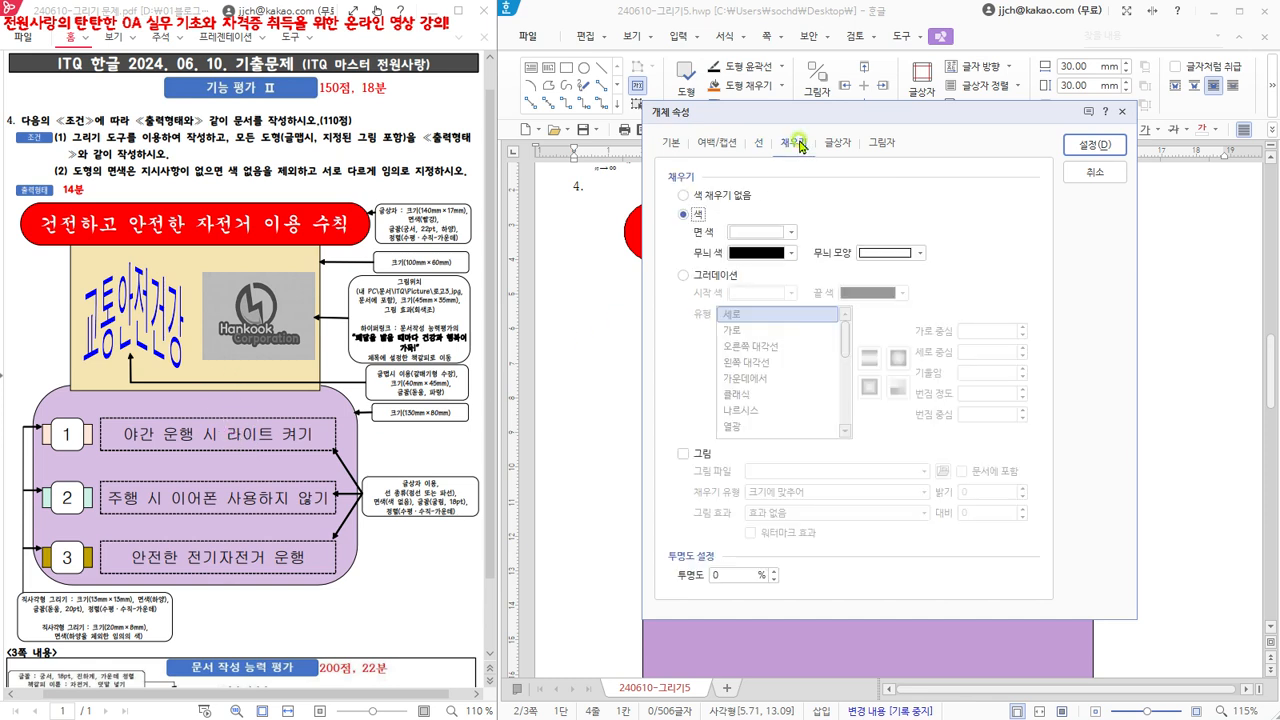
pyautogui.click(724, 200)
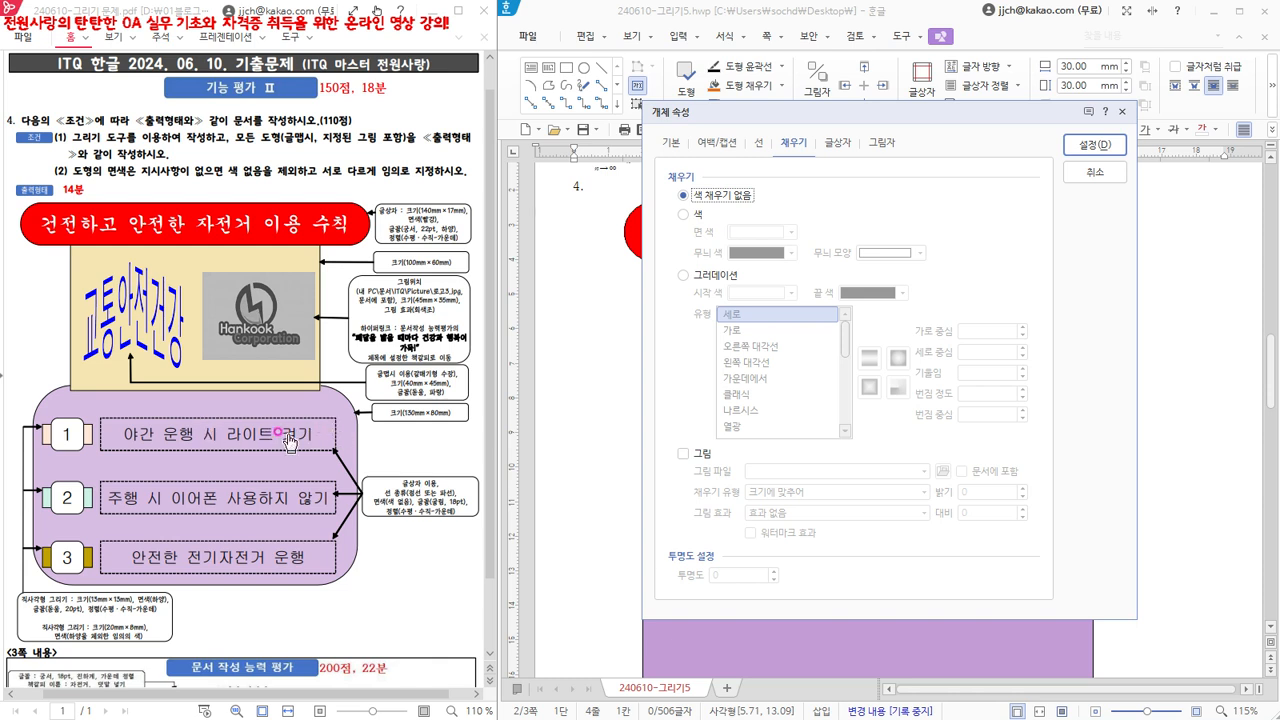
pyautogui.click(840, 143)
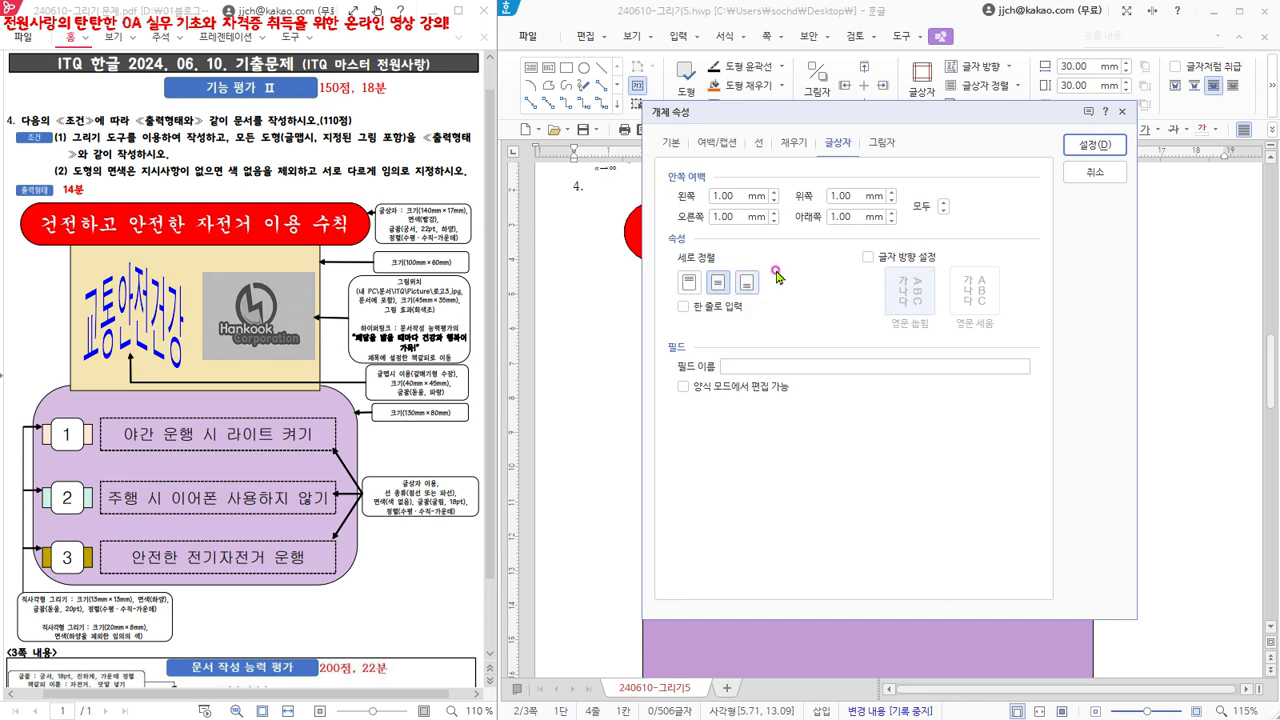
pyautogui.click(1098, 145)
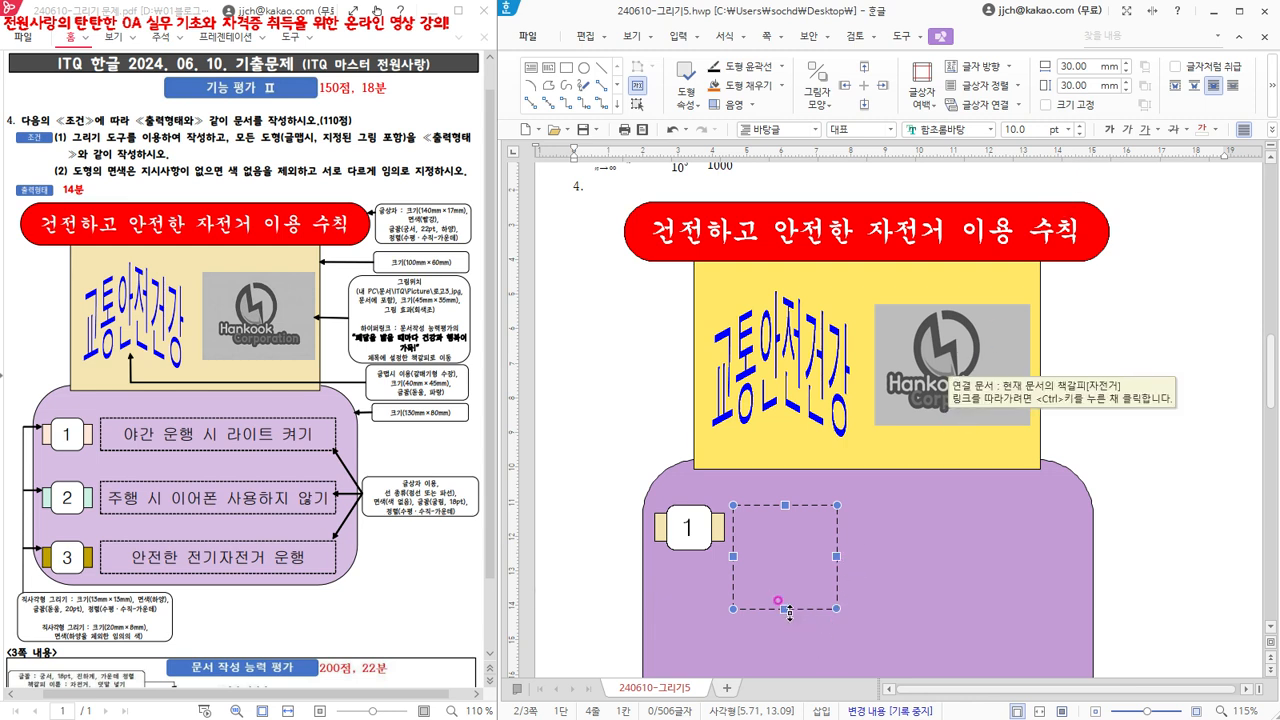
# - Resize the dashed text box to about 96 × 13 mm and set its font to 굴림 at 18 pt
pyautogui.moveTo(785, 607); pyautogui.dragTo(1063, 537)
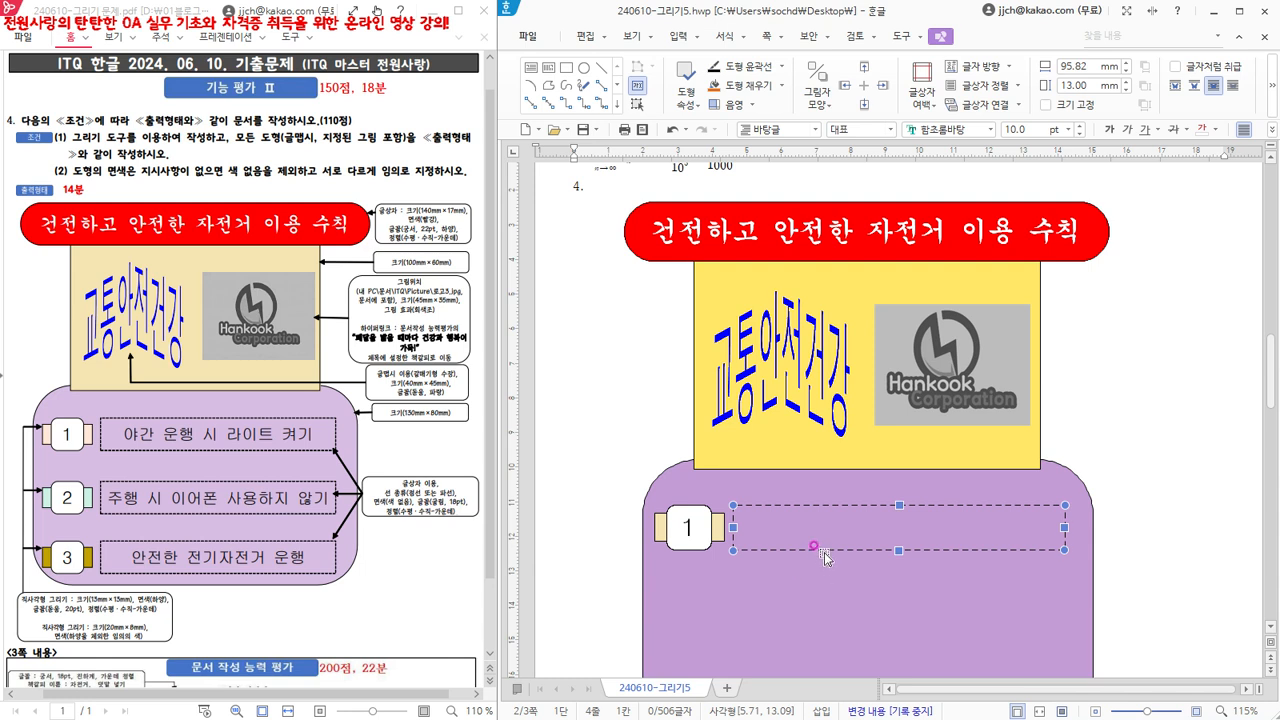
pyautogui.click(973, 132)
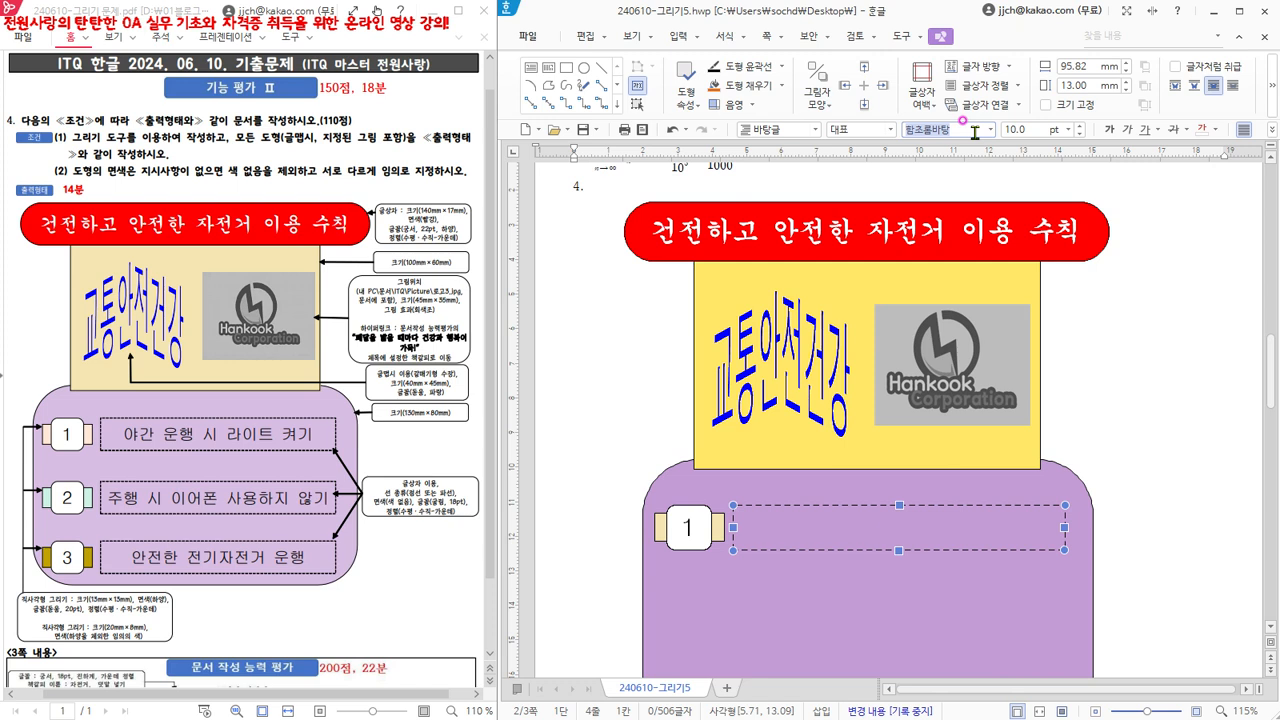
pyautogui.write('굴ㄹ')
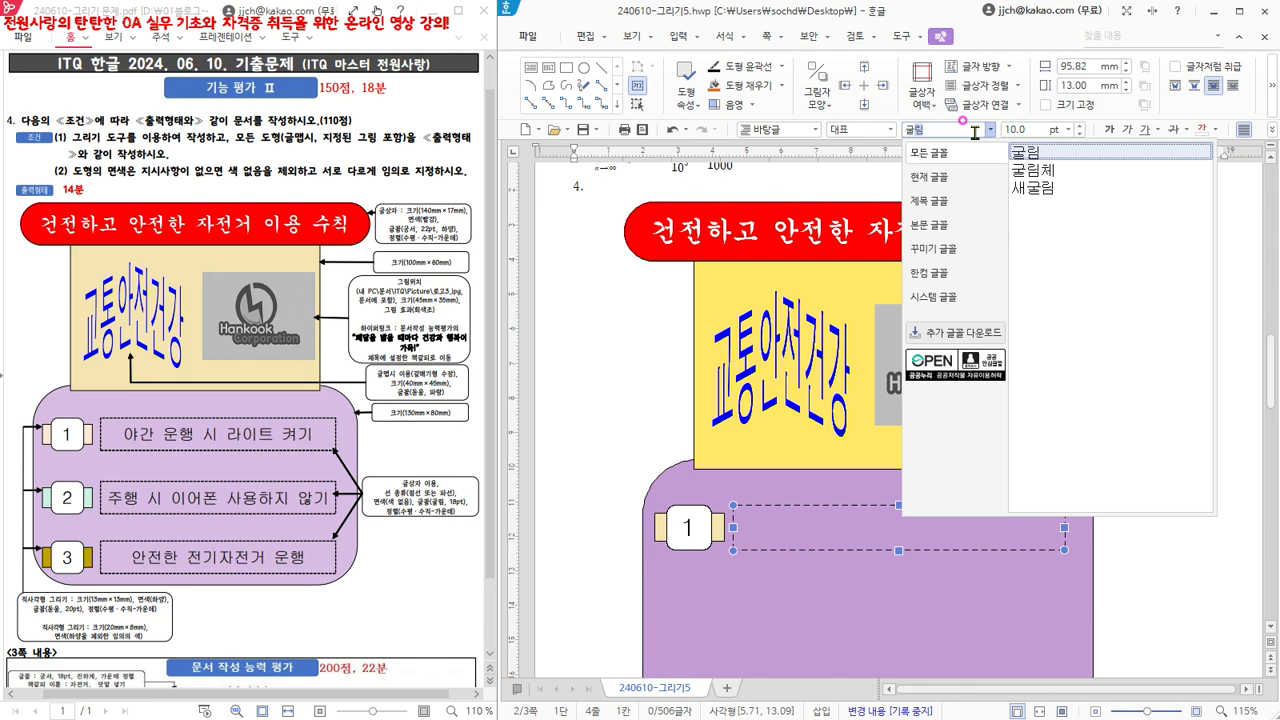
pyautogui.press('Return')
pyautogui.click(1026, 130)
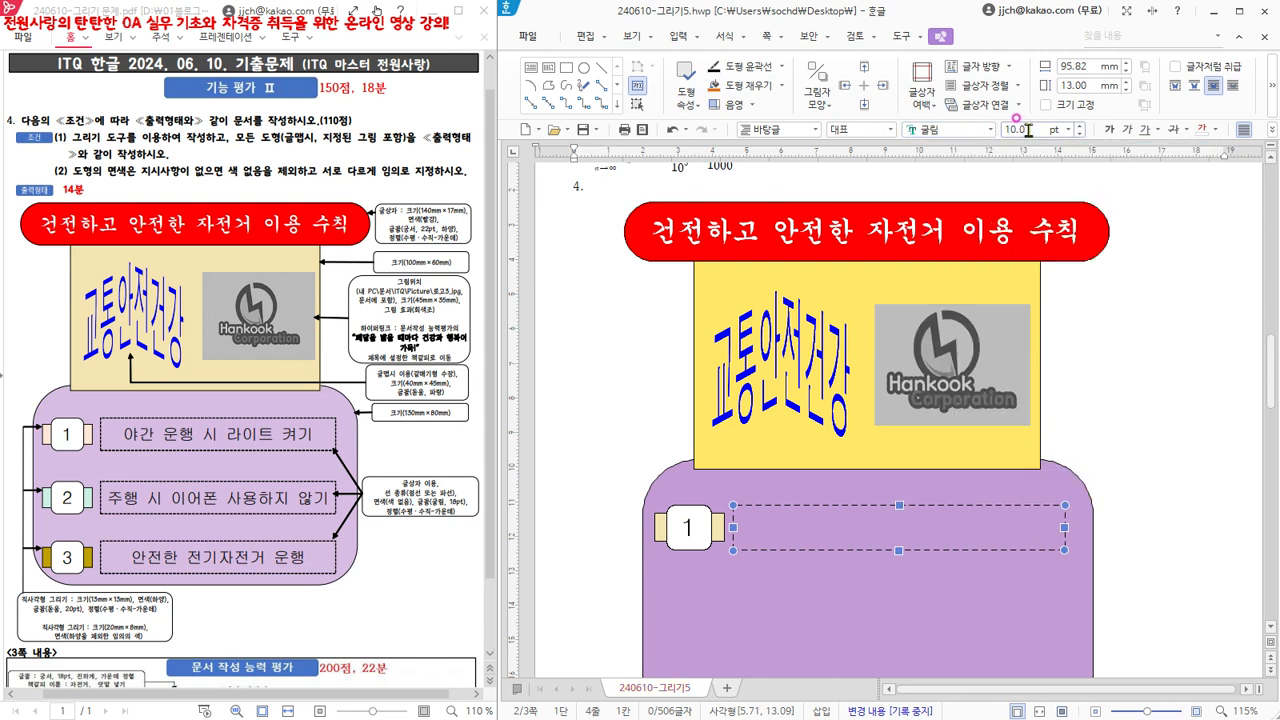
pyautogui.write('18')
# - Centre-align the dashed text box (가운데 정렬) and enter "야간 운행 시 라이트 켜기" in it
pyautogui.click(1273, 131)
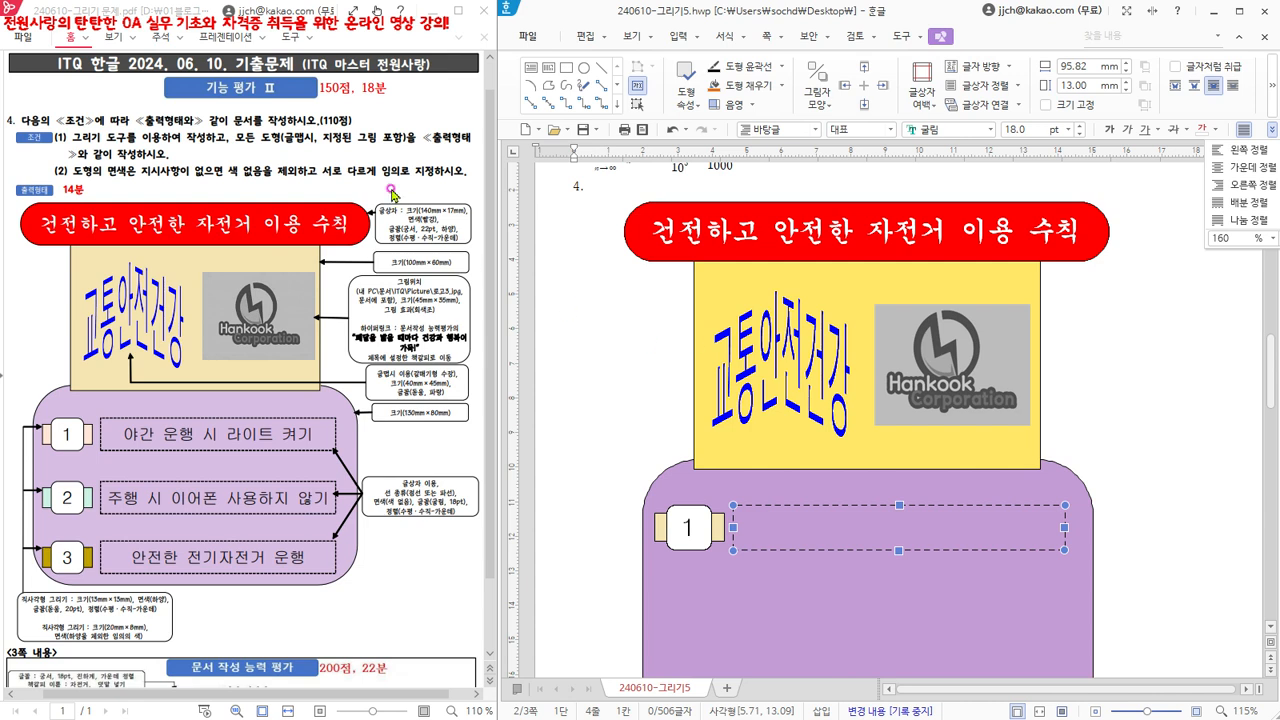
pyautogui.click(1257, 172)
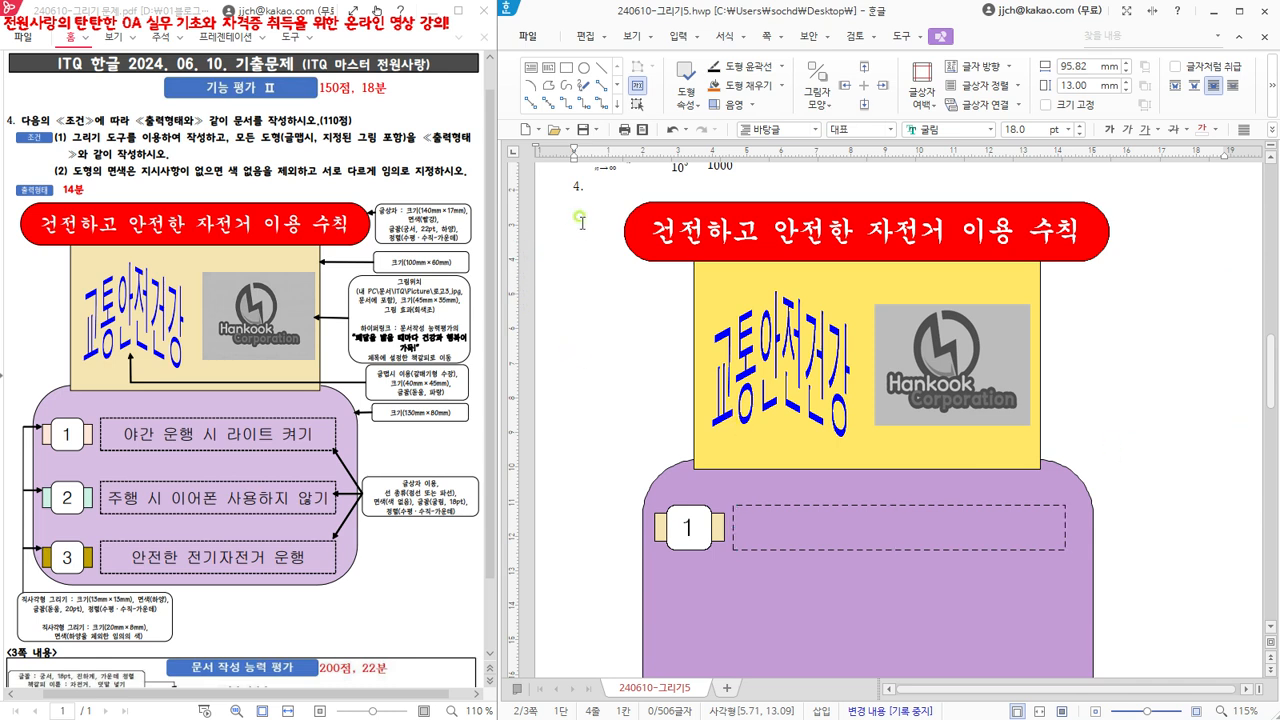
pyautogui.click(899, 508)
pyautogui.click(882, 525)
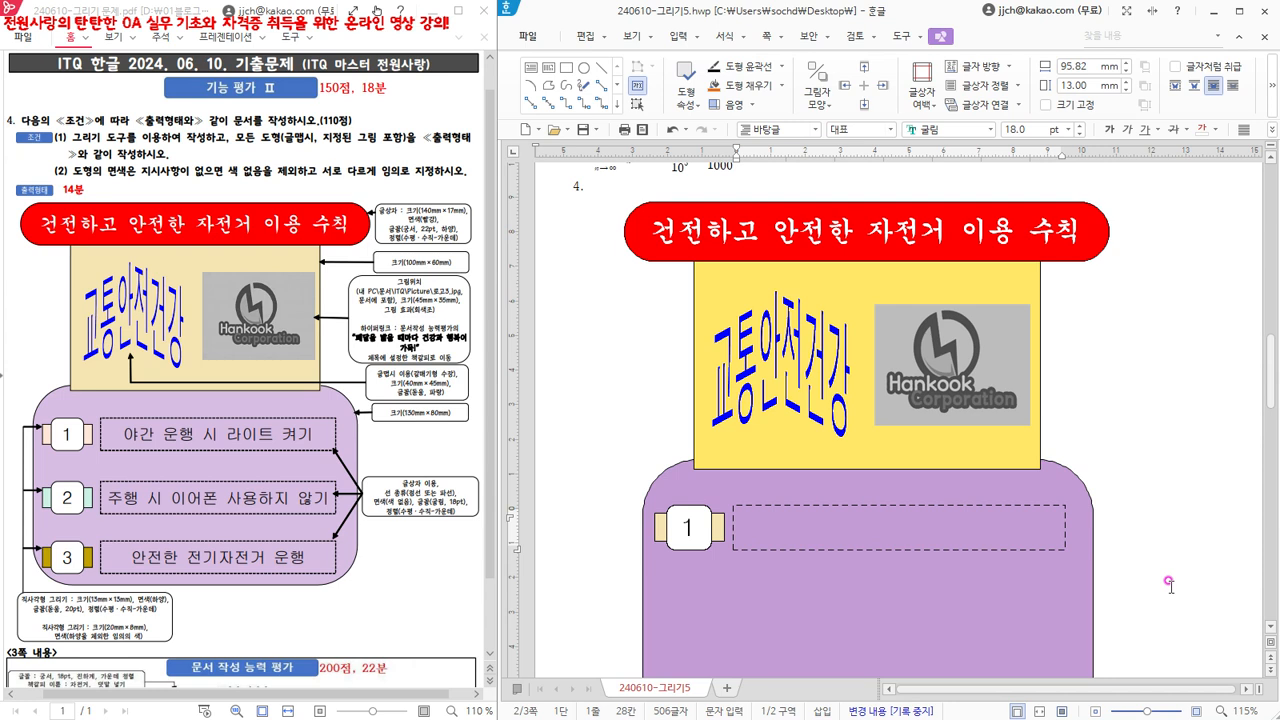
pyautogui.write('야간 운행 시 라이트 켜기')
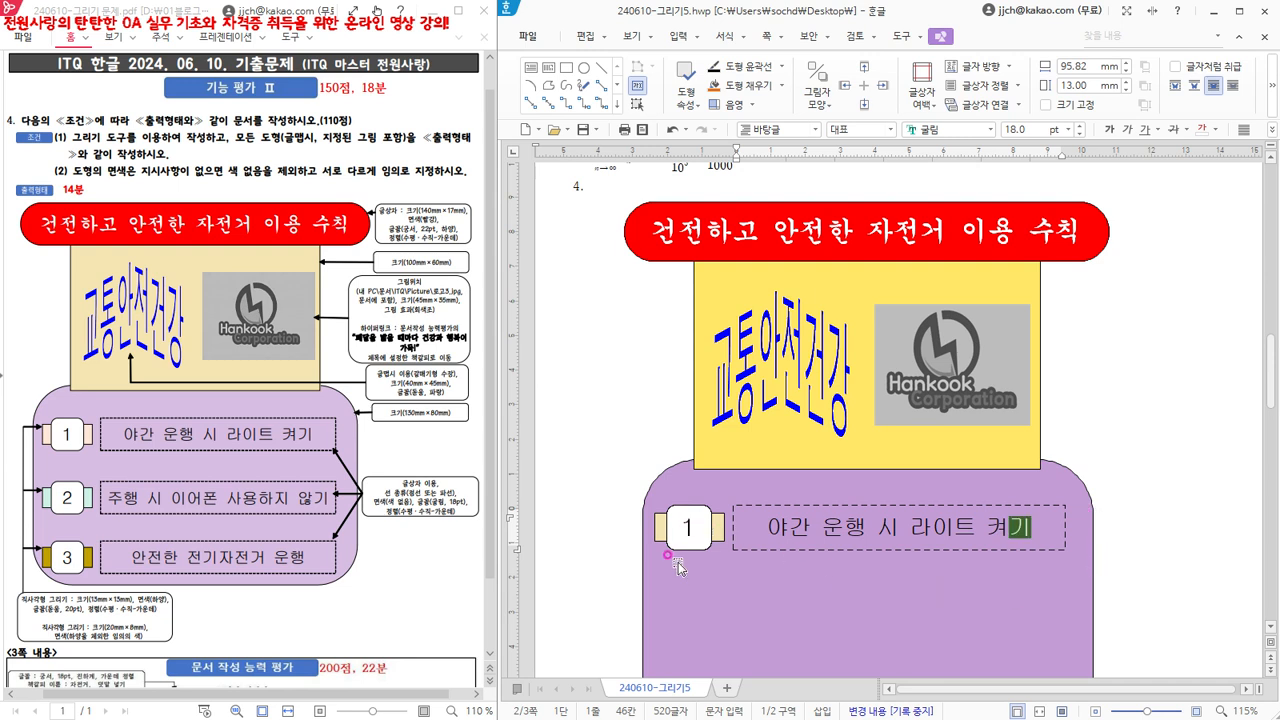
pyautogui.click(643, 519)
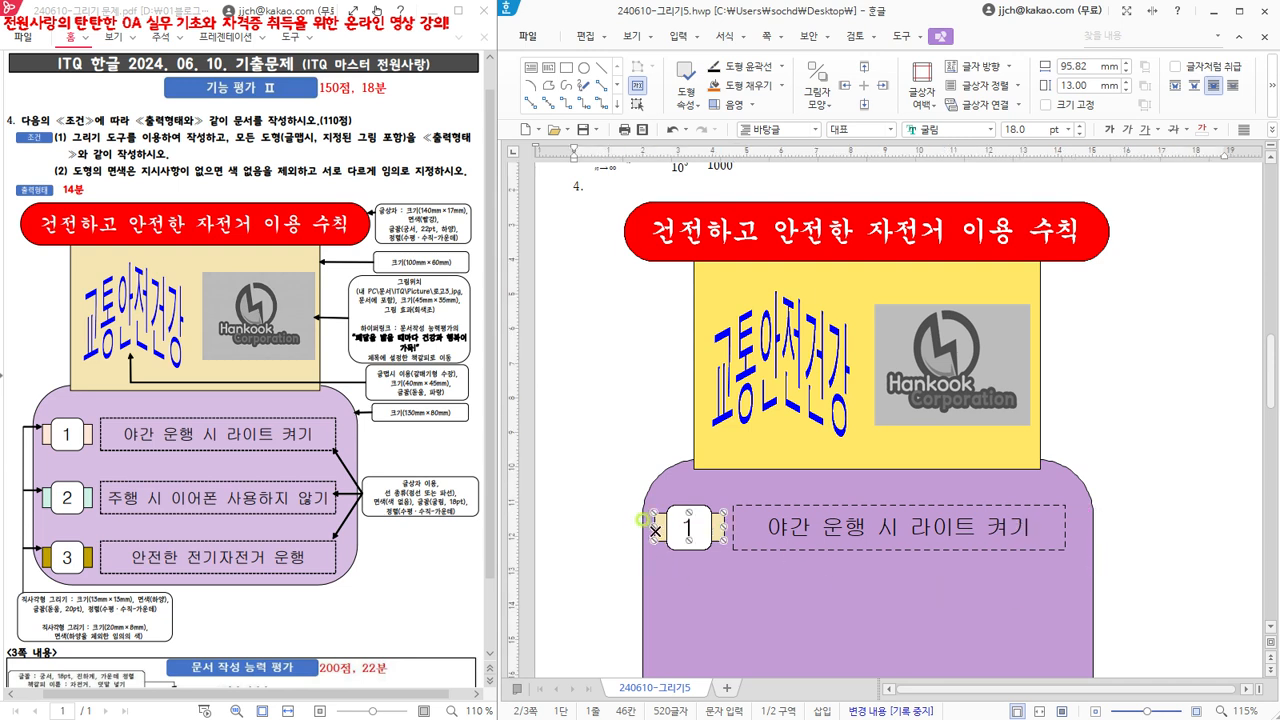
pyautogui.keyDown('shift'); pyautogui.click(673, 507); pyautogui.keyUp('shift')
pyautogui.keyDown('shift'); pyautogui.click(766, 506); pyautogui.keyUp('shift')
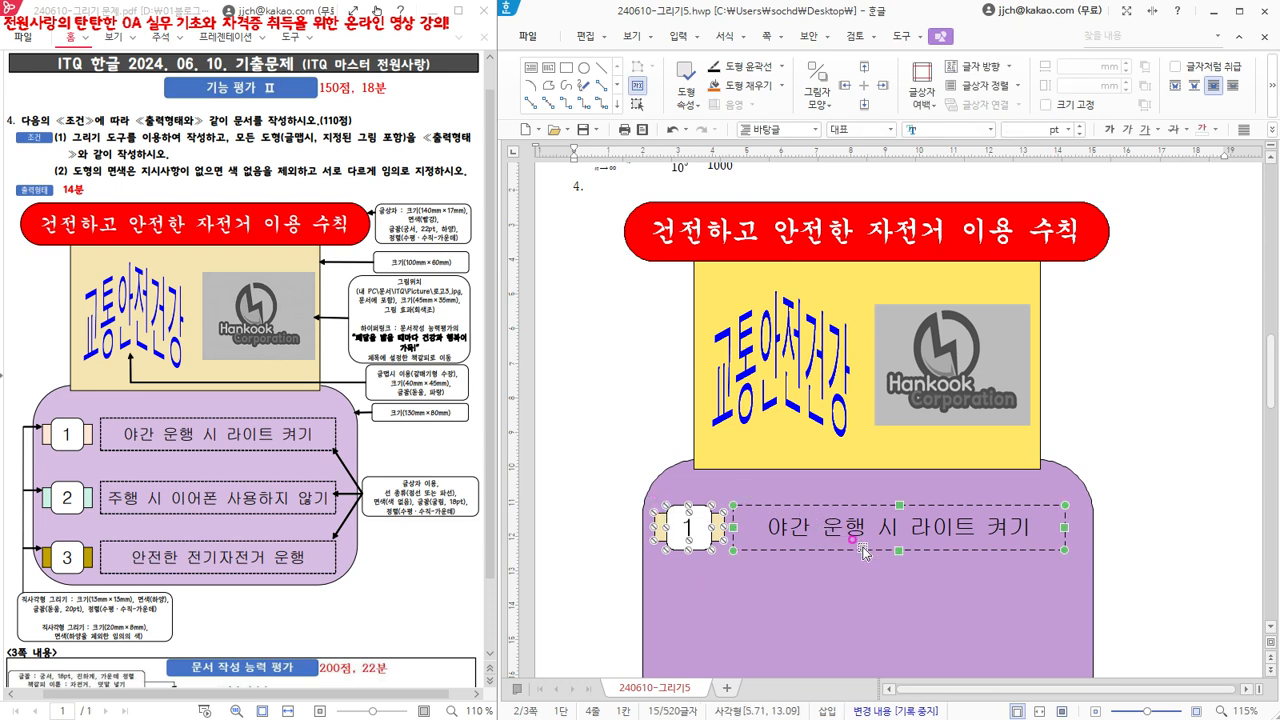
pyautogui.click(590, 278)
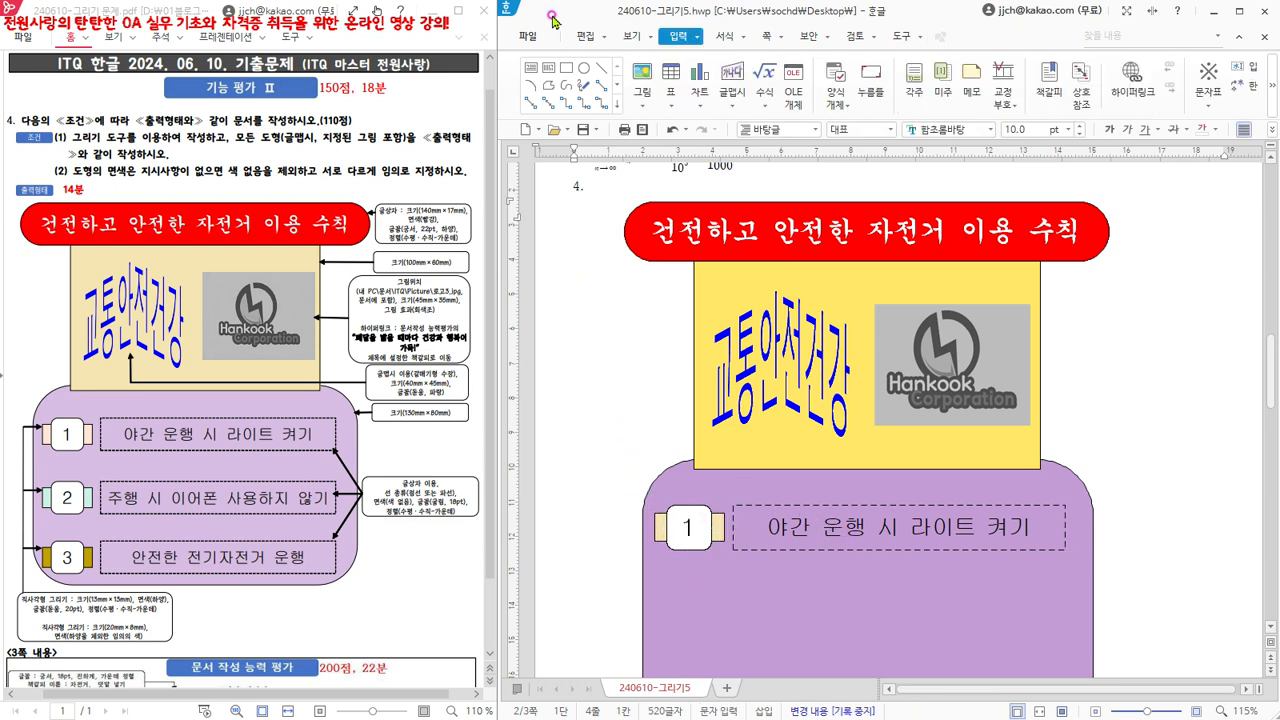
# - Select the number 1 label, its bar and the dashed text box together, and copy them straight down to a vertical position of about 15.6 cm
pyautogui.click(575, 37)
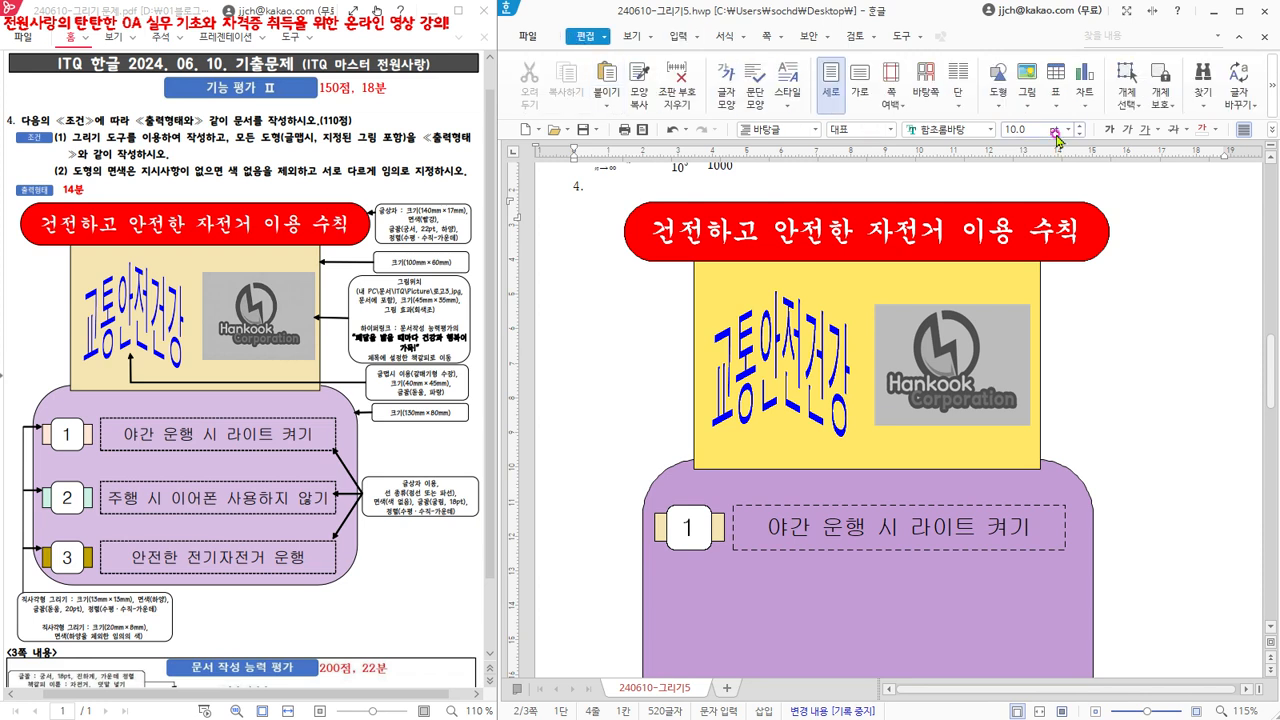
pyautogui.click(1129, 111)
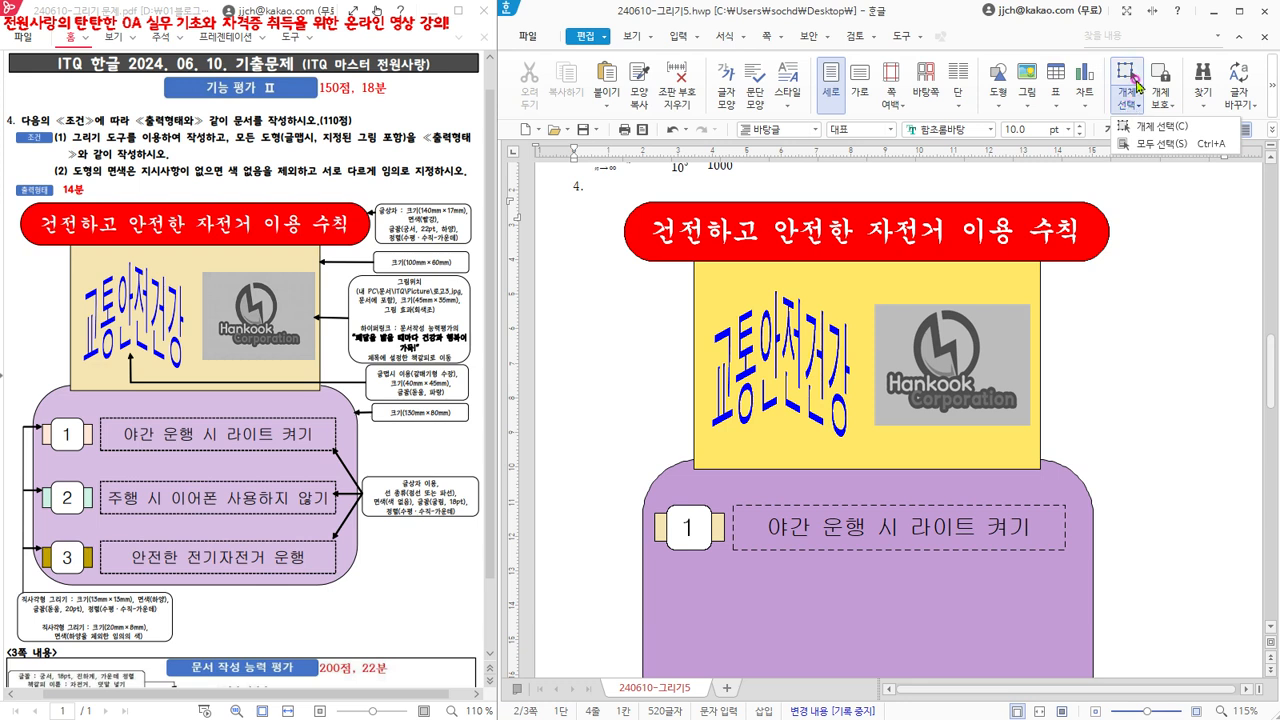
pyautogui.click(1125, 70)
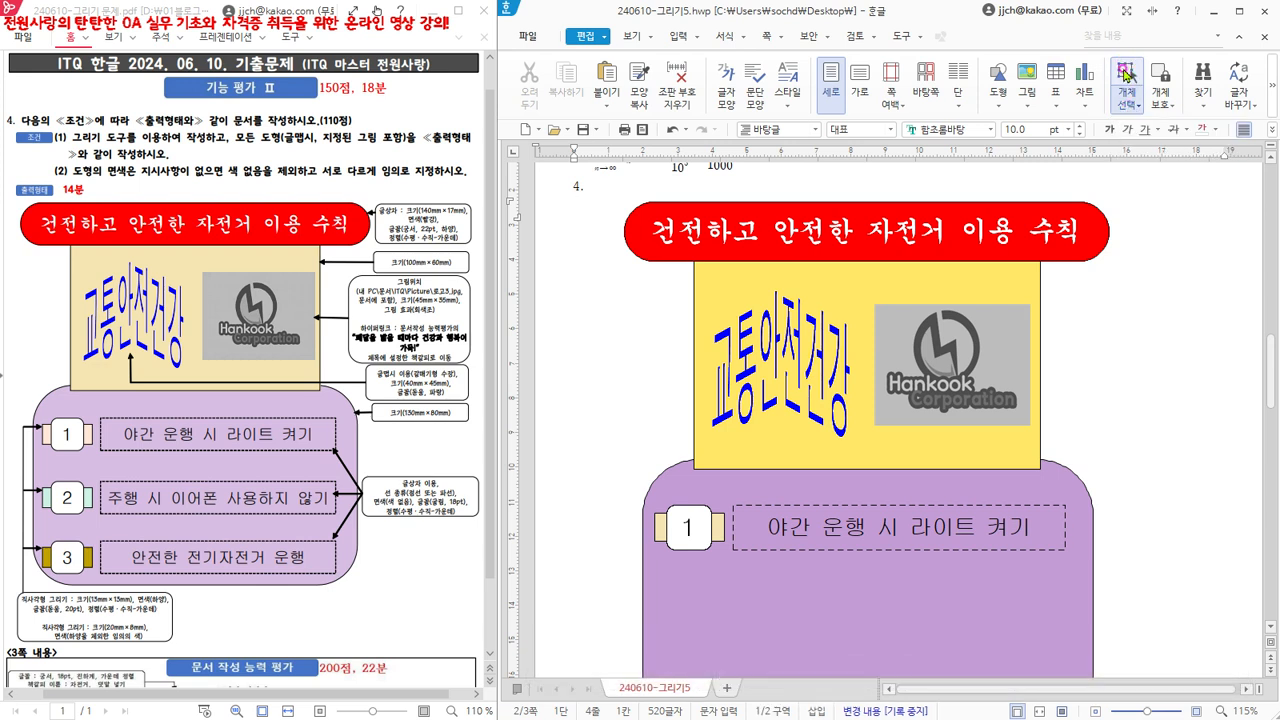
pyautogui.click(1136, 108)
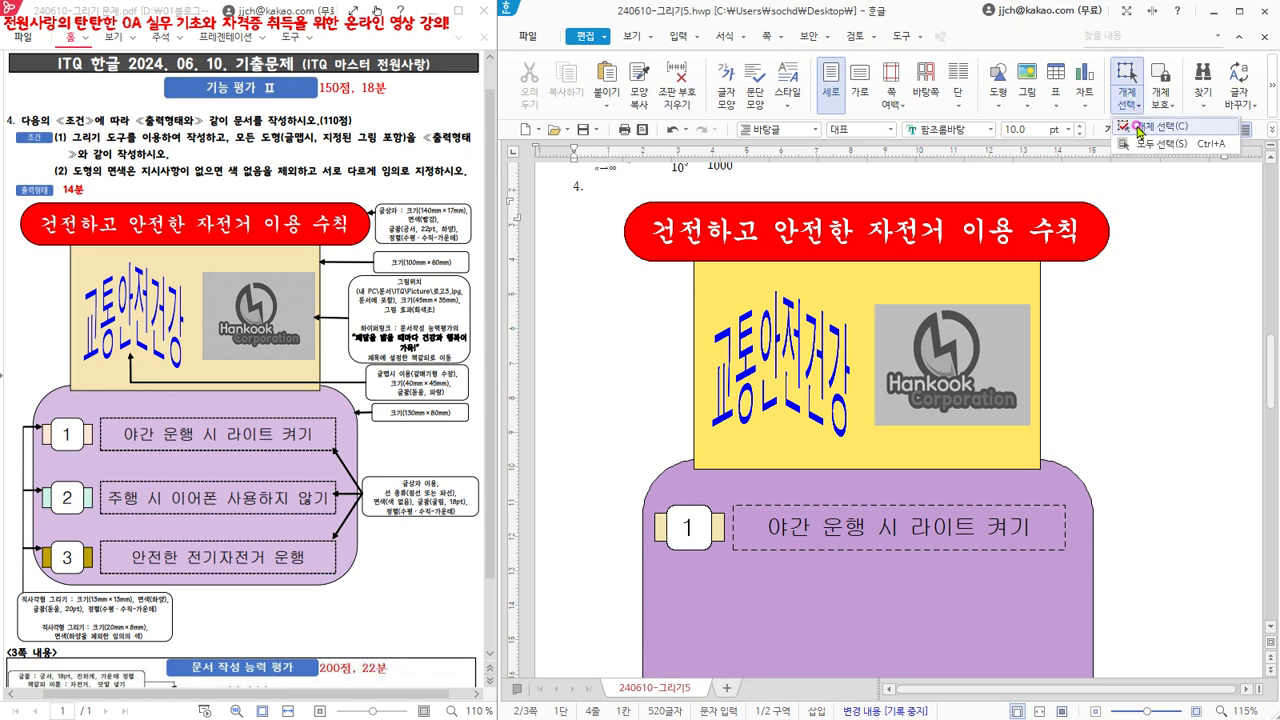
pyautogui.click(1168, 127)
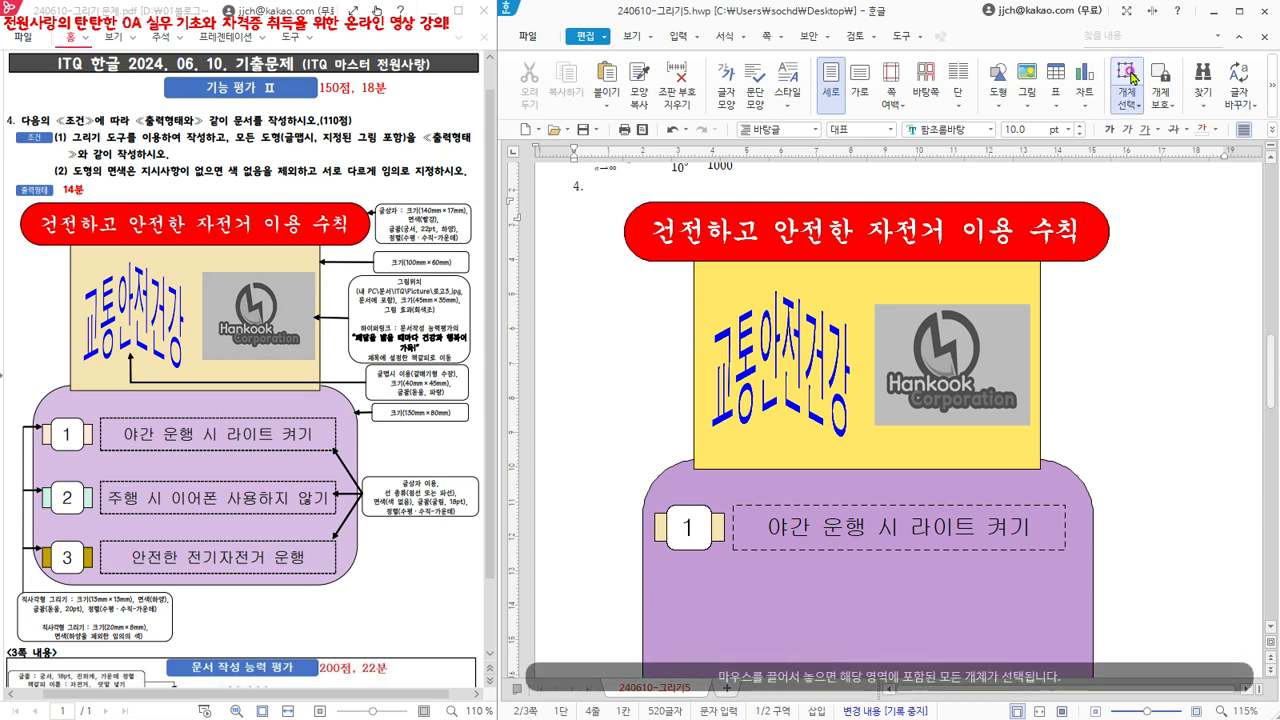
pyautogui.moveTo(608, 497)
pyautogui.mouseDown()
pyautogui.moveTo(1153, 545)
pyautogui.moveTo(1136, 560)
pyautogui.mouseUp()
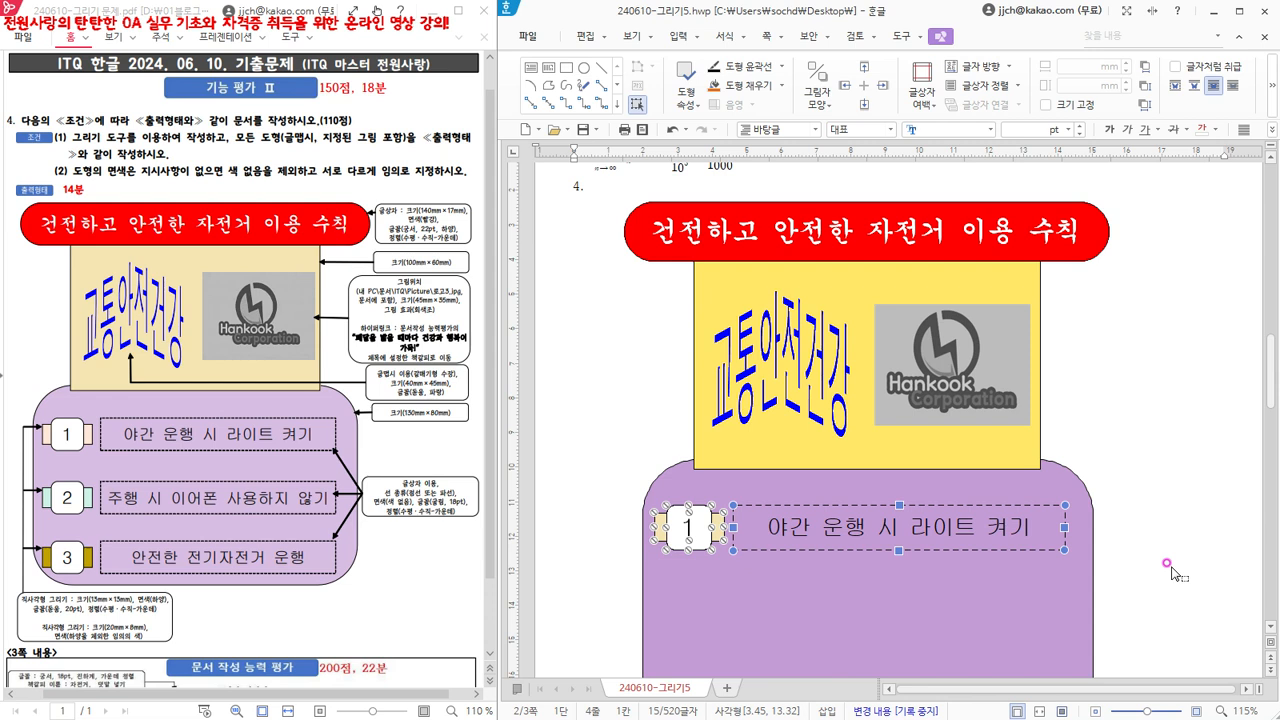
pyautogui.scroll(-2, 1172, 573)
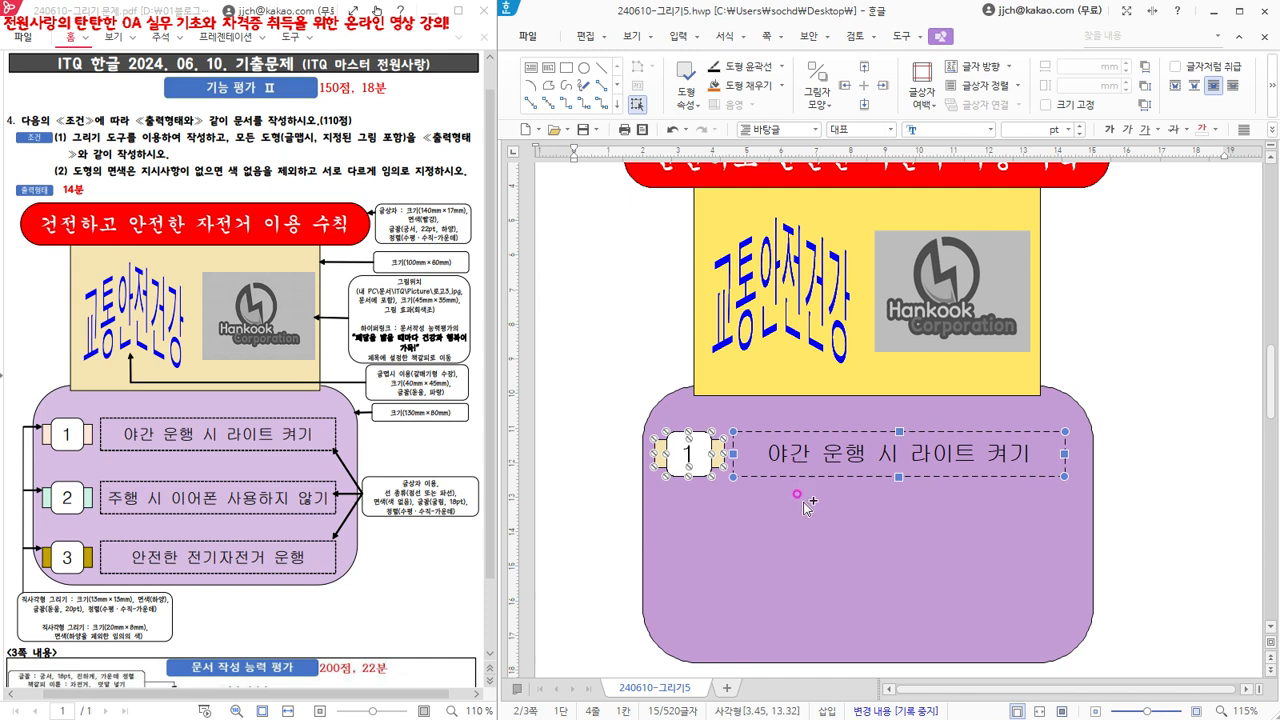
pyautogui.moveTo(805, 474); pyautogui.dragTo(813, 563)
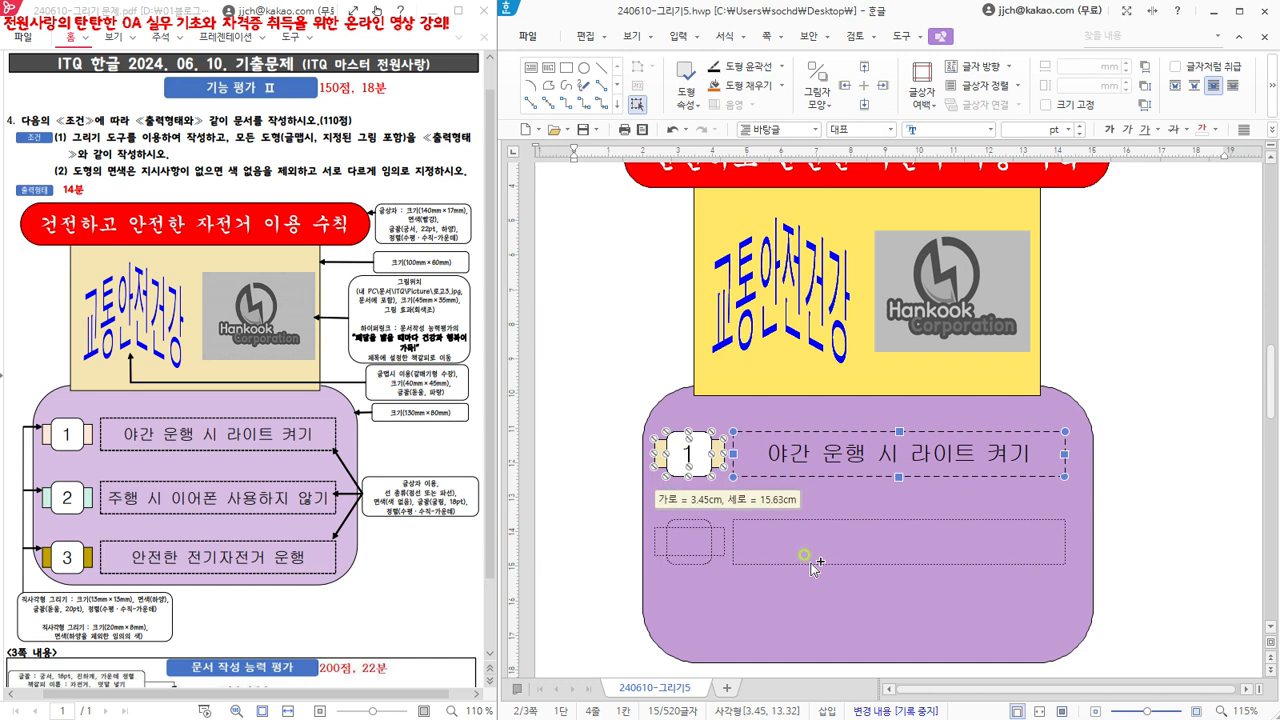
pyautogui.moveTo(812, 563); pyautogui.dragTo(813, 565)
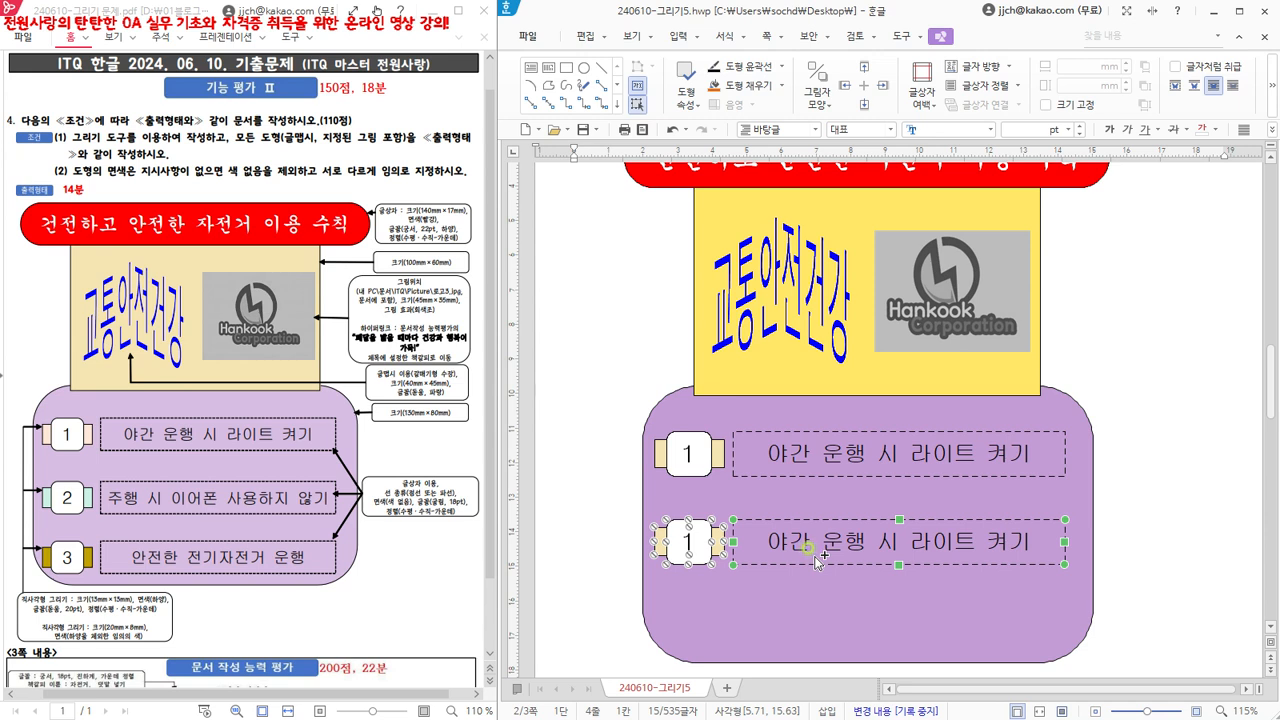
# - Copy the second row straight down to a vertical position of about 18 cm as a third row, and leave object selection
pyautogui.moveTo(817, 565); pyautogui.dragTo(836, 640)
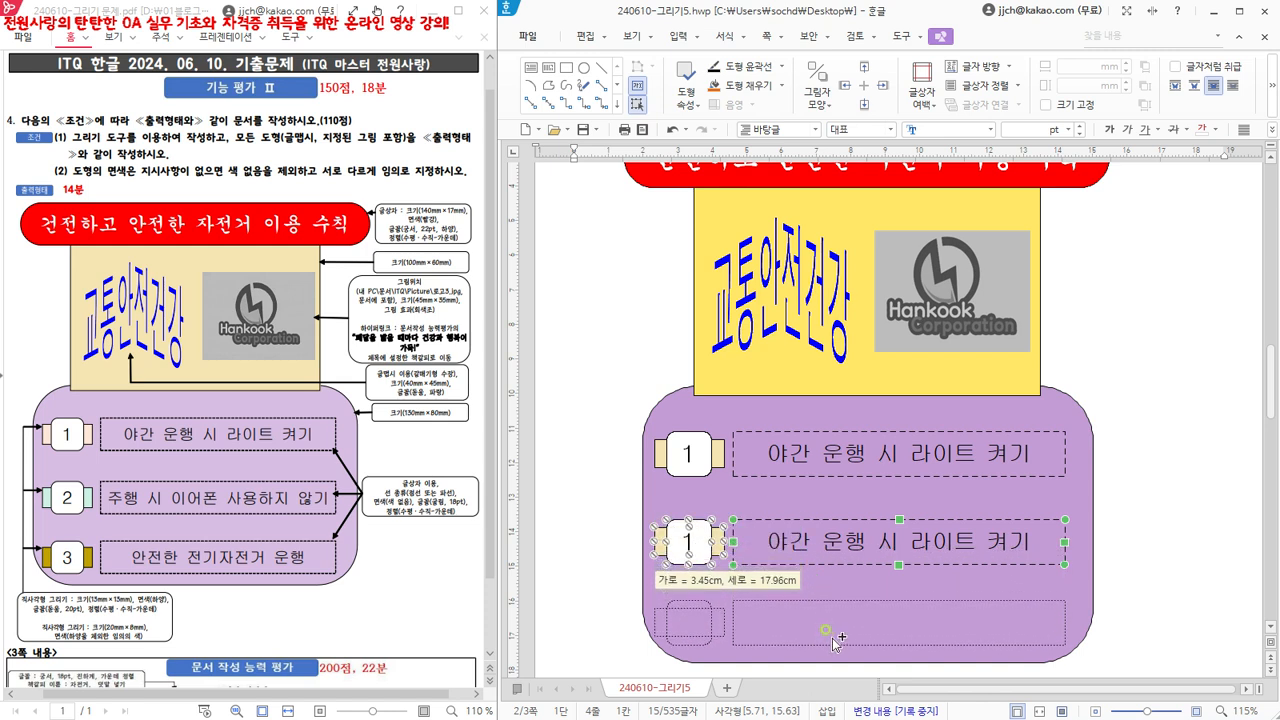
pyautogui.moveTo(835, 640); pyautogui.dragTo(836, 641)
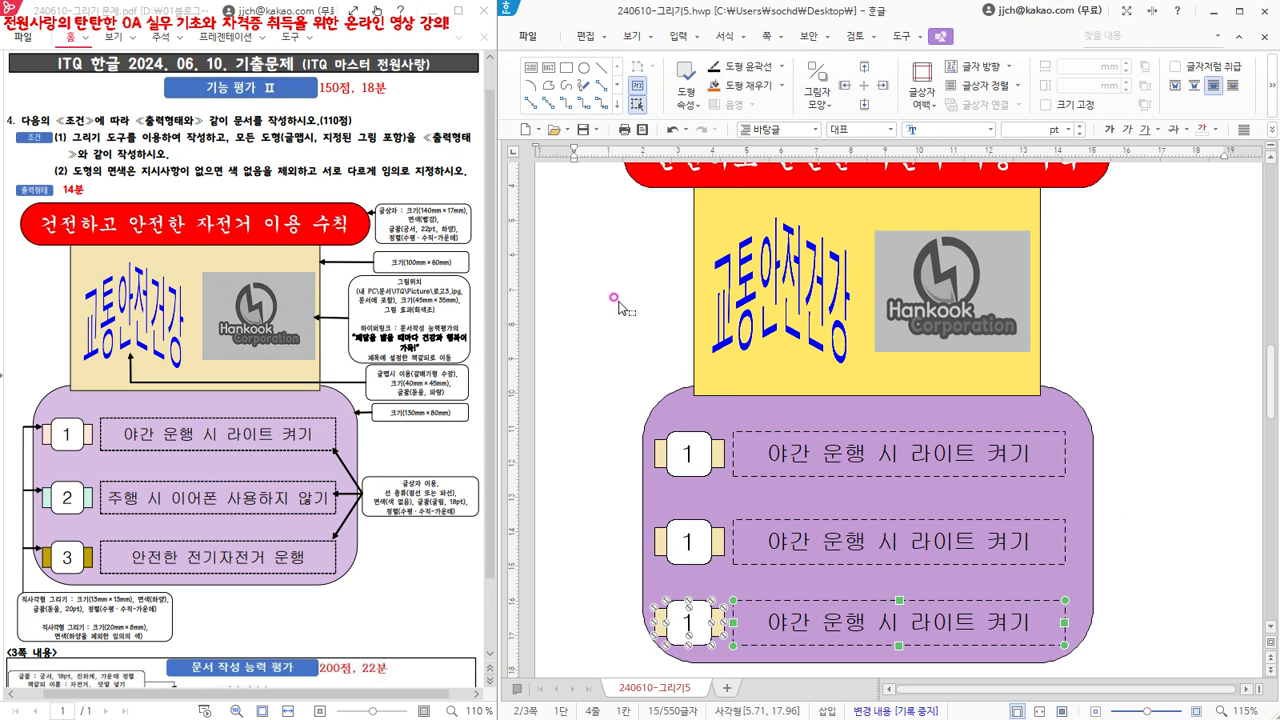
pyautogui.click(573, 285)
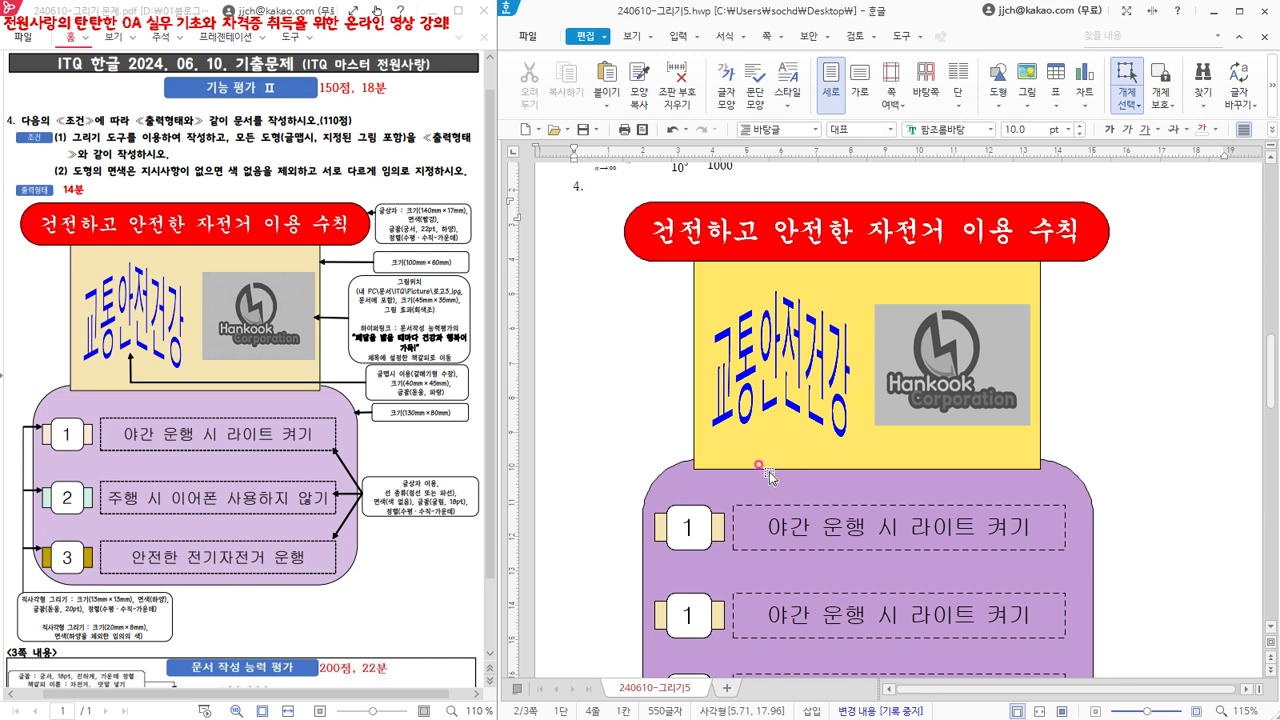
pyautogui.press('Escape')
pyautogui.scroll(-1, 681, 445)
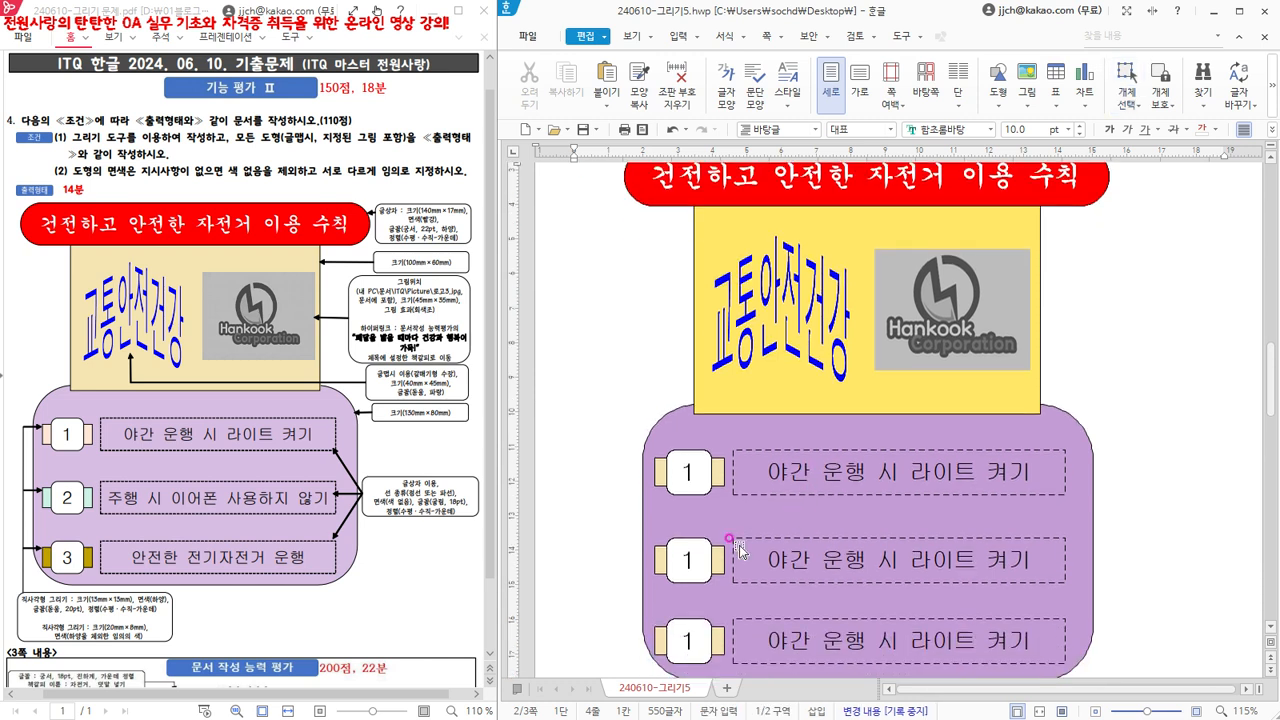
# - Change the number in the second row's label to 2 and in the third row's label to 3
pyautogui.doubleClick(685, 558)
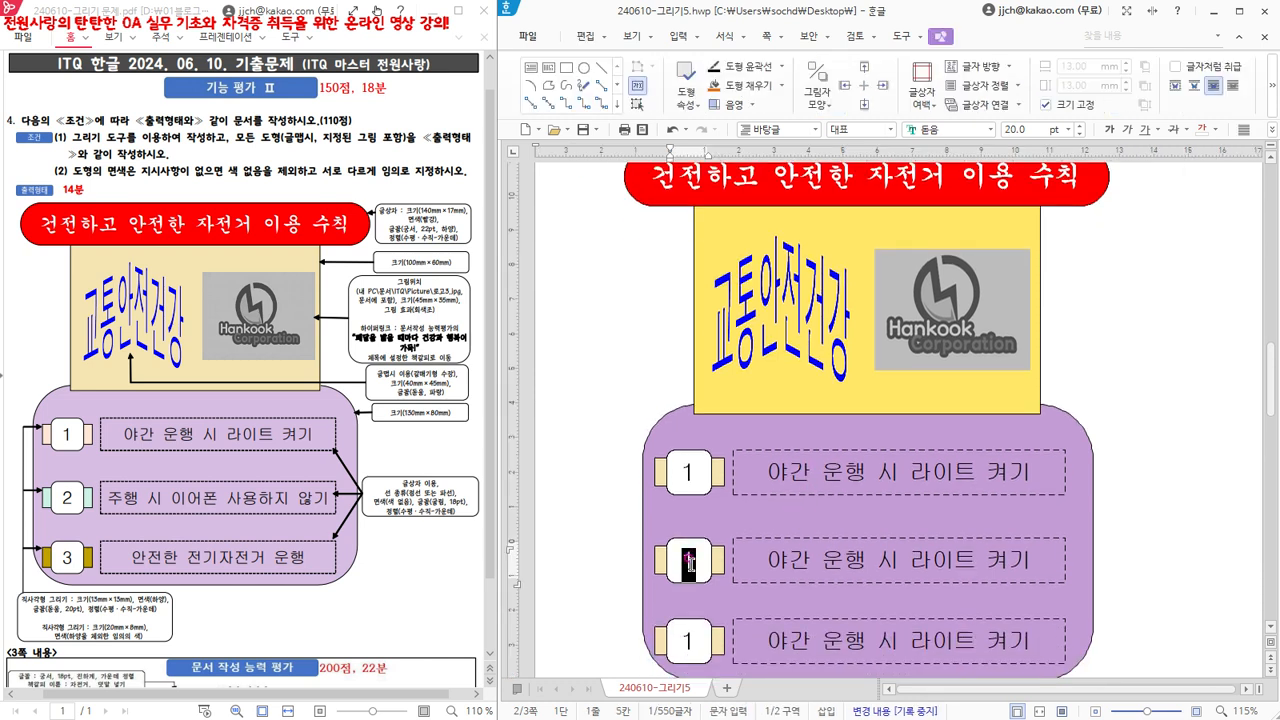
pyautogui.write('2')
pyautogui.doubleClick(687, 641)
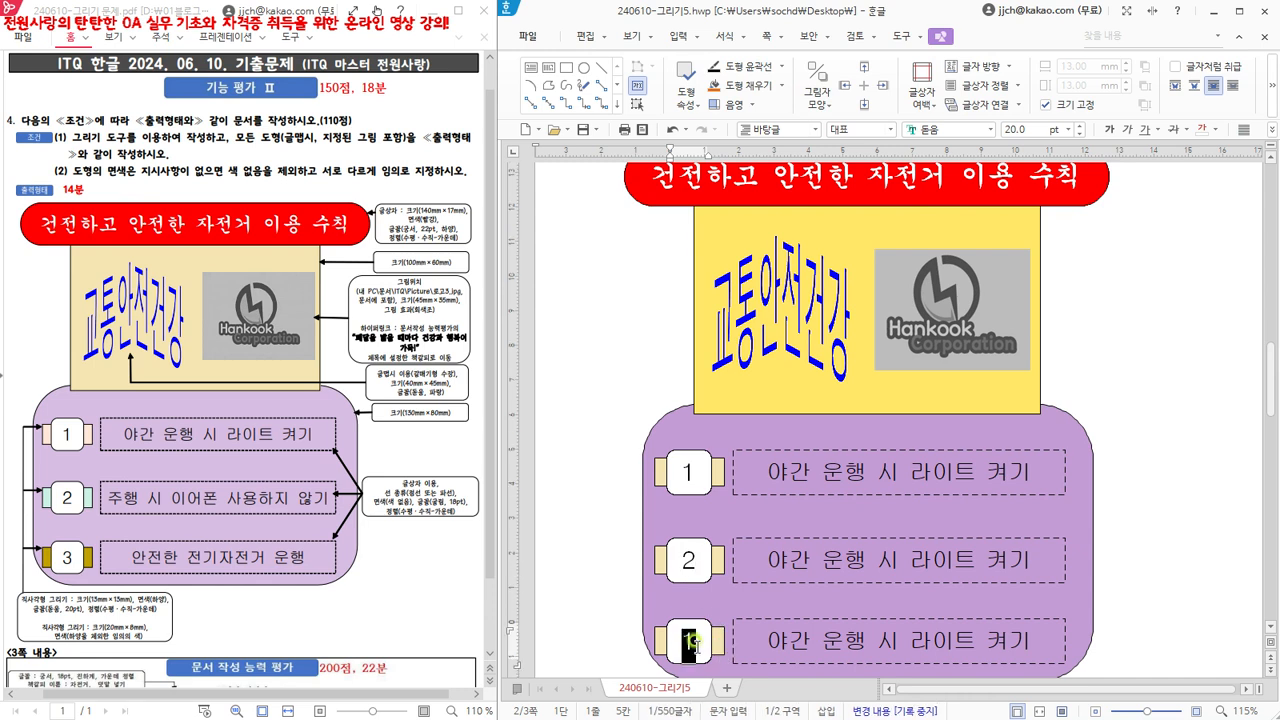
pyautogui.write('3')
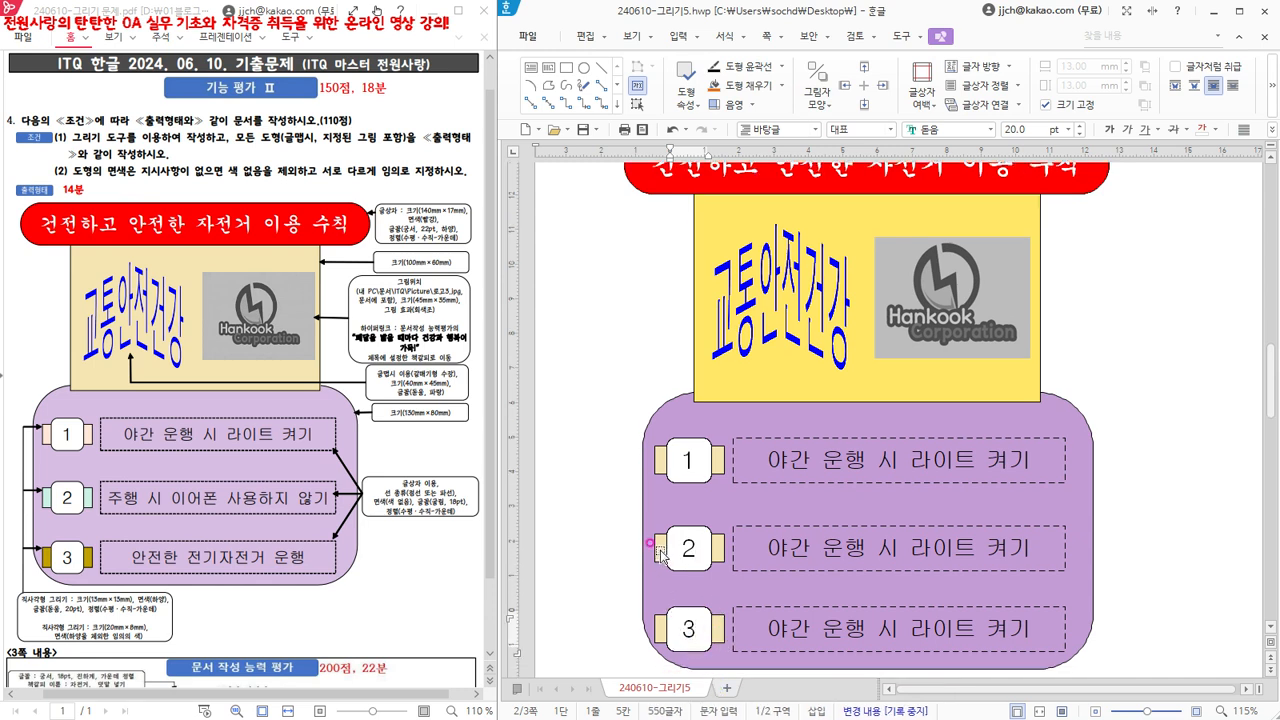